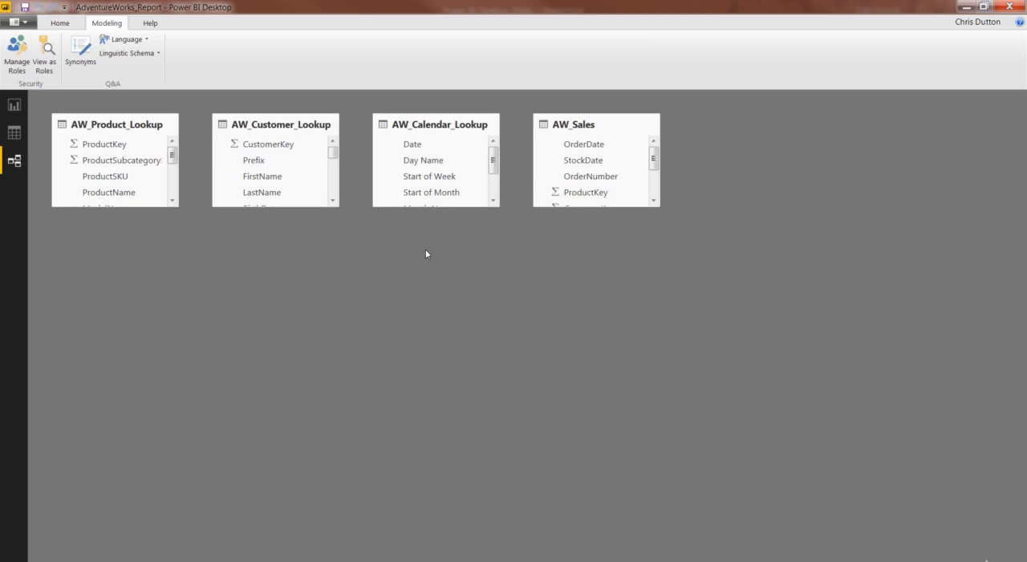
# Switch to the data view and inspect the fields and records of the AW_Customer_Lookup table
pyautogui.click(15, 137)
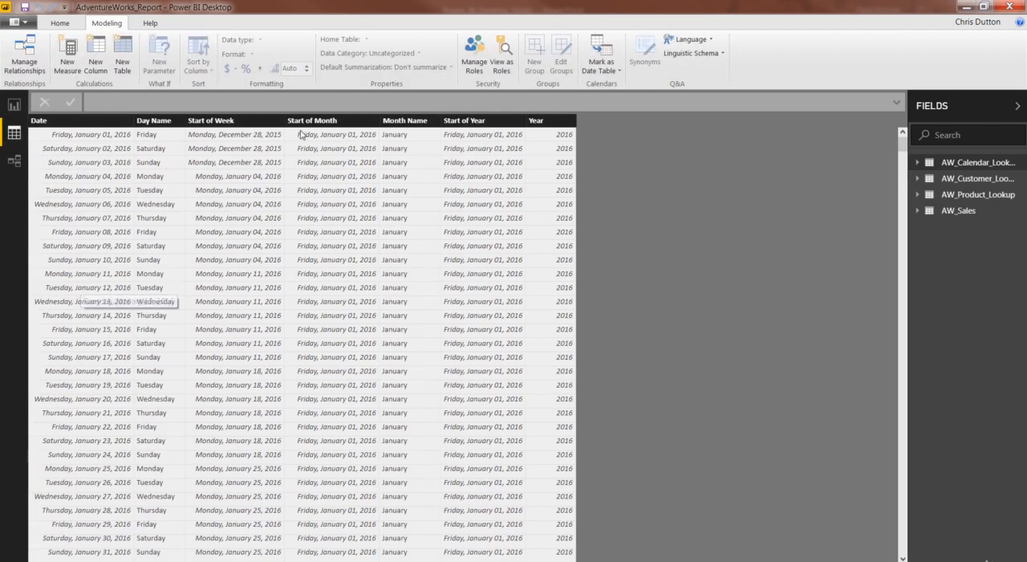
pyautogui.click(979, 180)
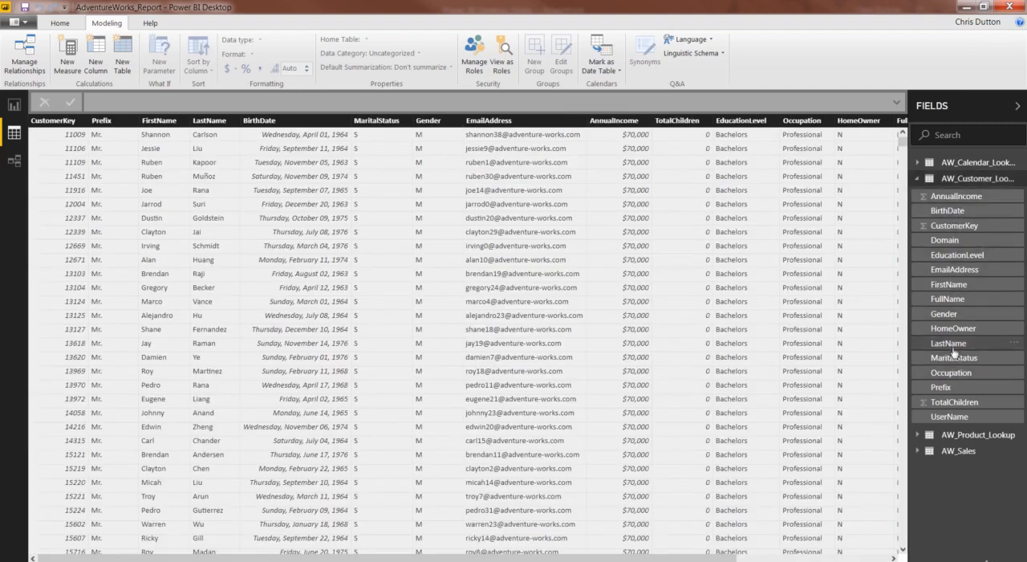
pyautogui.click(919, 181)
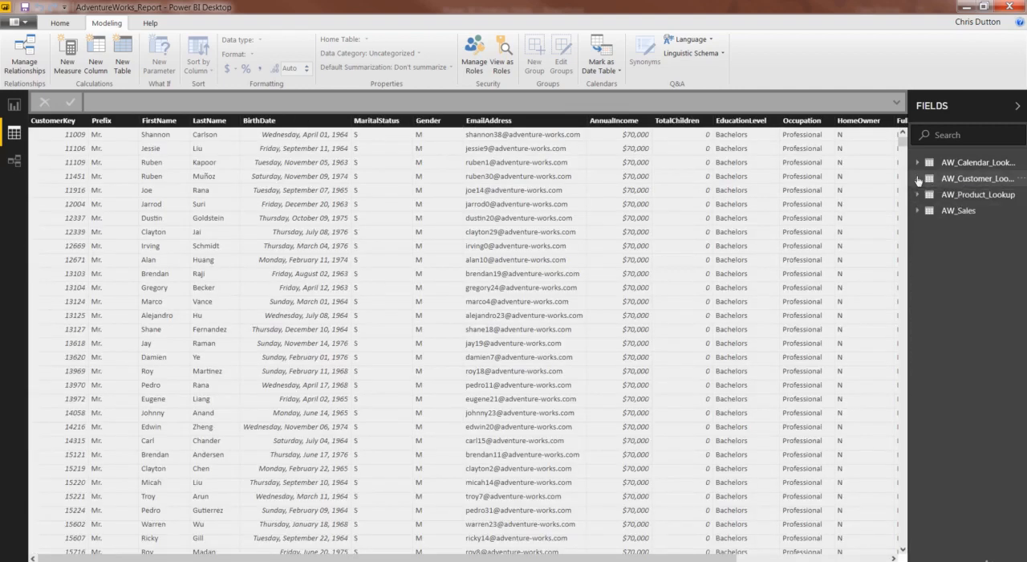
# Format the Date column of the AW_Calendar_Lookup table as *3/14/2001 (M/d/yyyy)
pyautogui.click(973, 165)
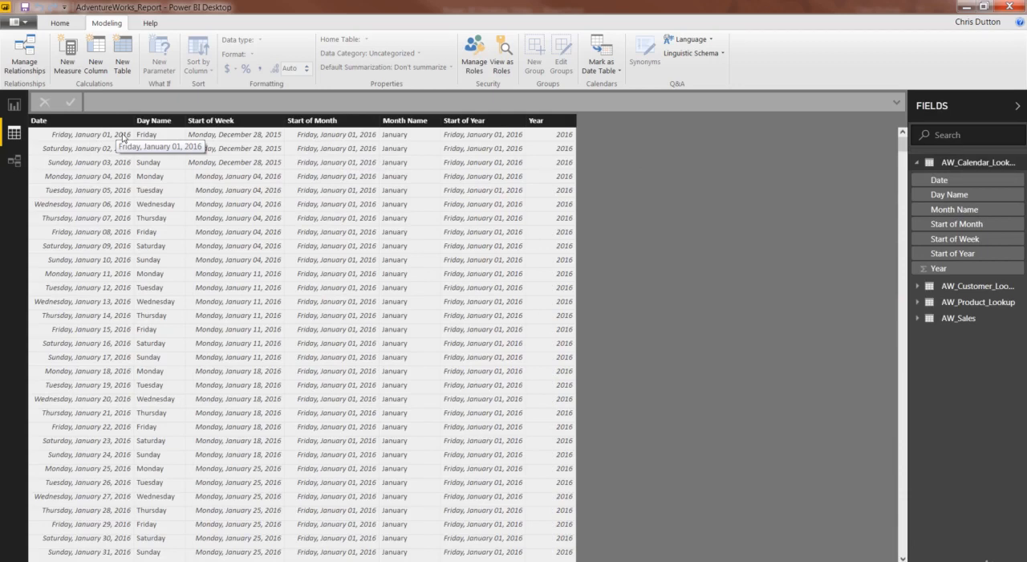
pyautogui.click(73, 122)
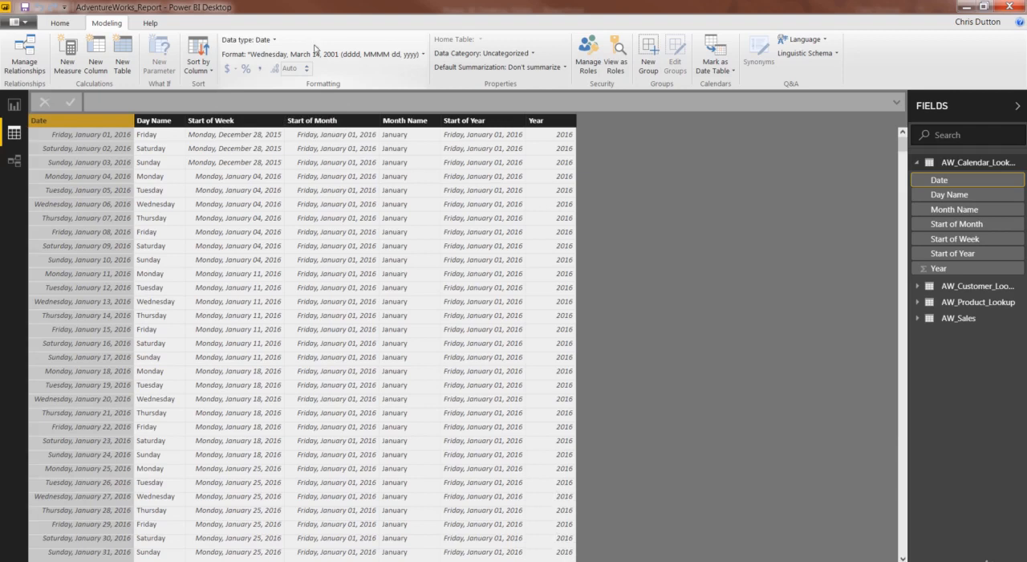
pyautogui.click(422, 54)
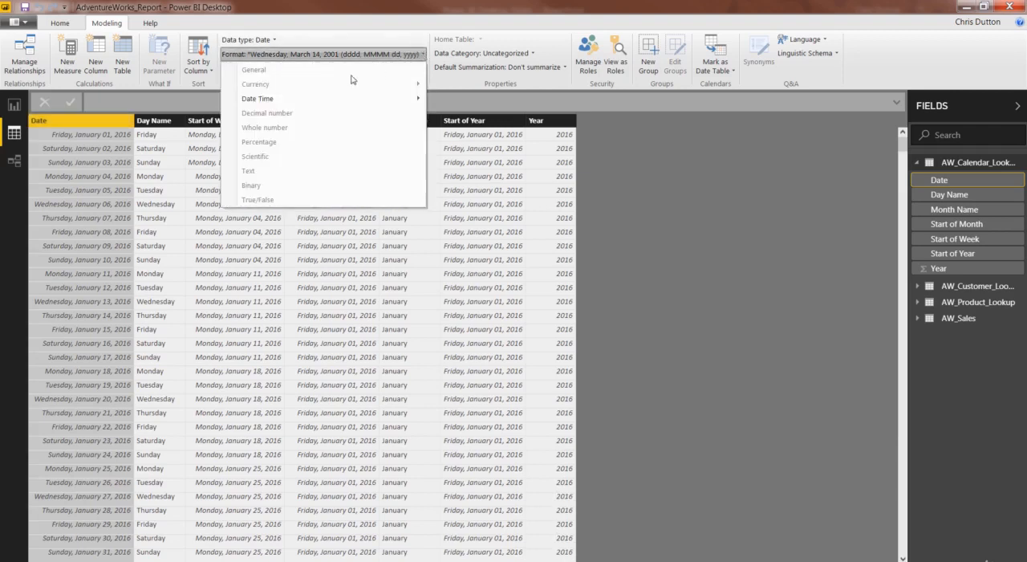
pyautogui.moveTo(320, 100)
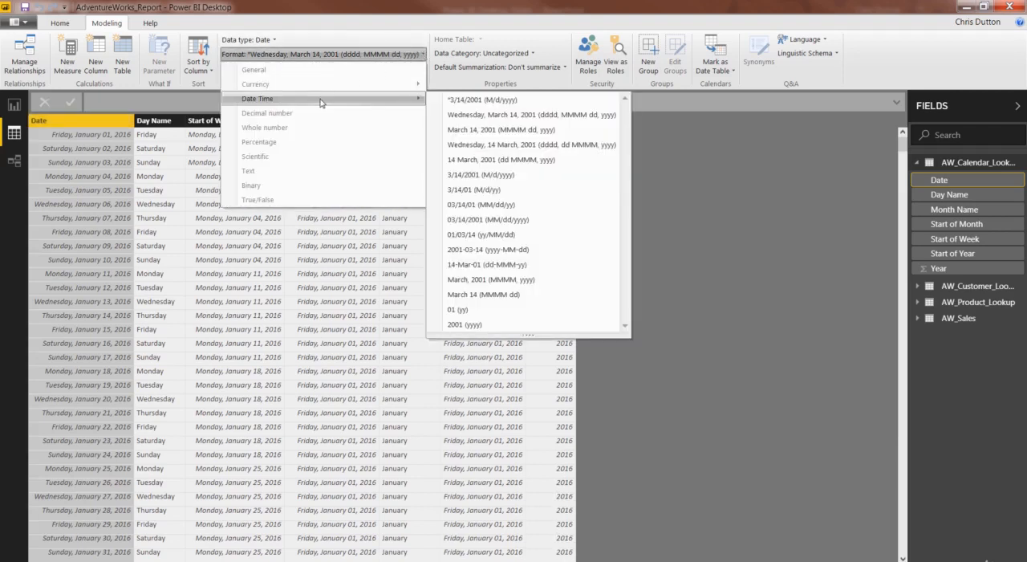
pyautogui.click(525, 100)
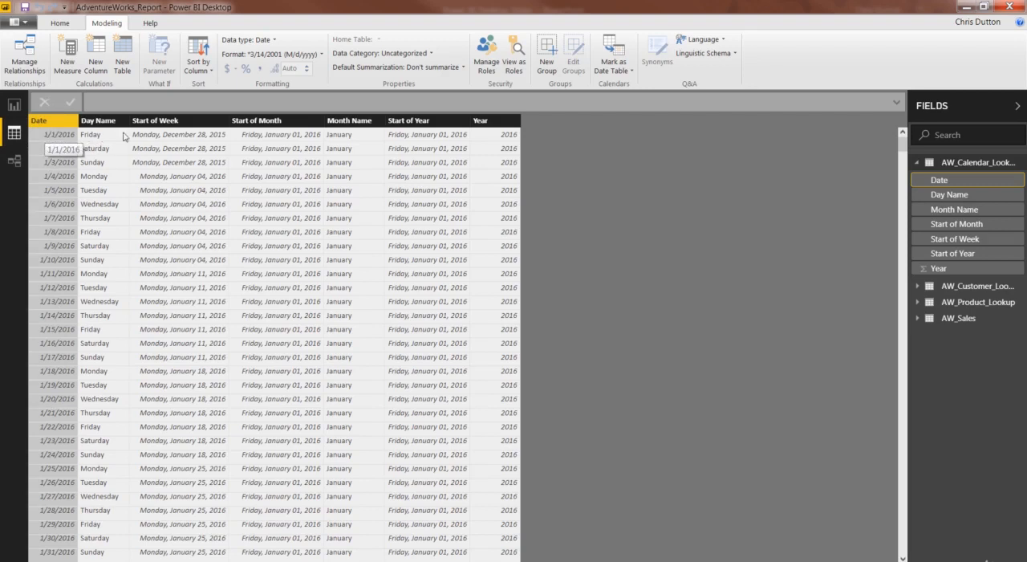
# Apply the *3/14/2001 (M/d/yyyy) date format to the Start of Week and Start of Month columns
pyautogui.click(169, 121)
pyautogui.click(345, 53)
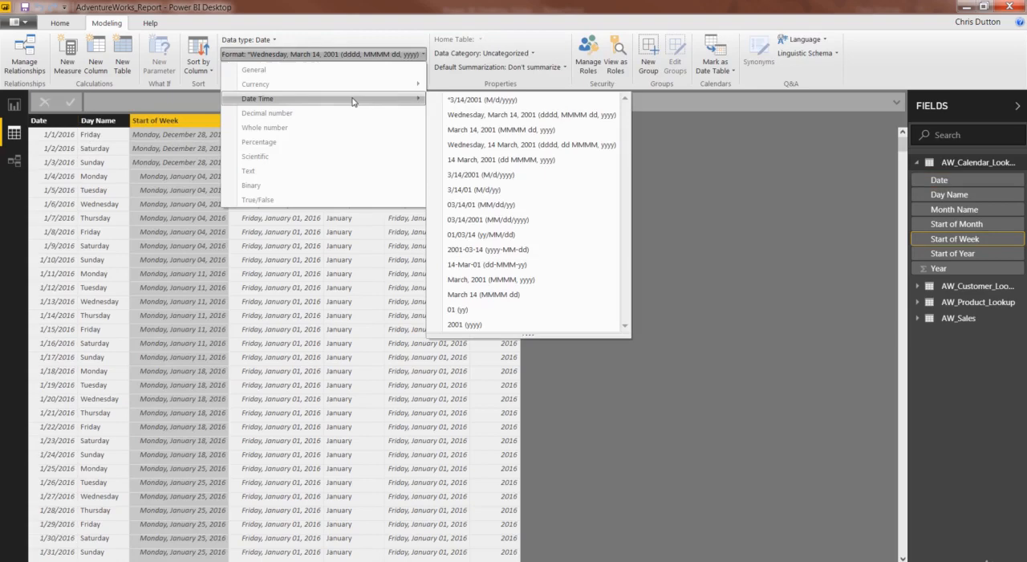
pyautogui.click(461, 100)
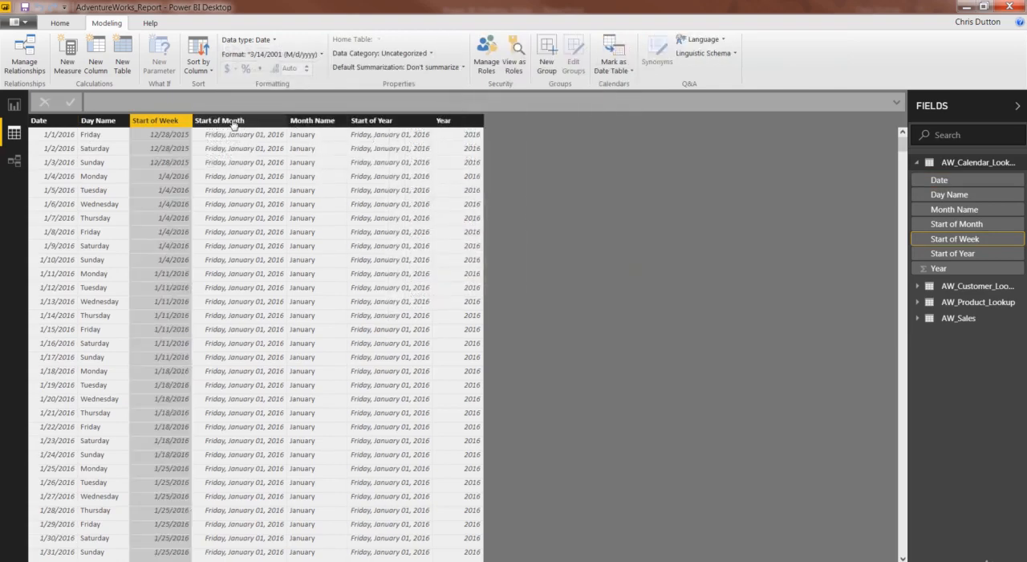
pyautogui.click(272, 122)
pyautogui.click(275, 54)
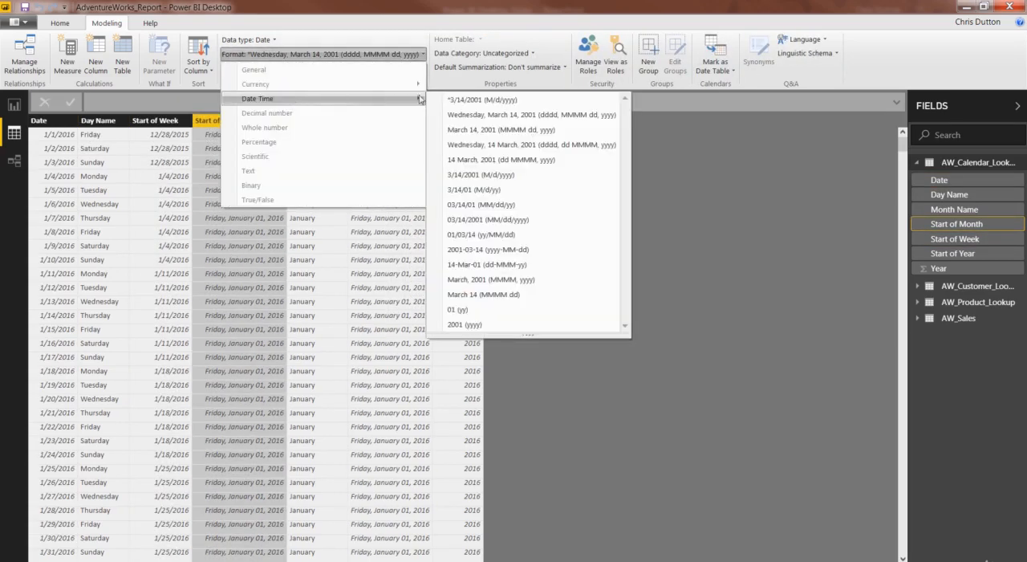
pyautogui.click(461, 99)
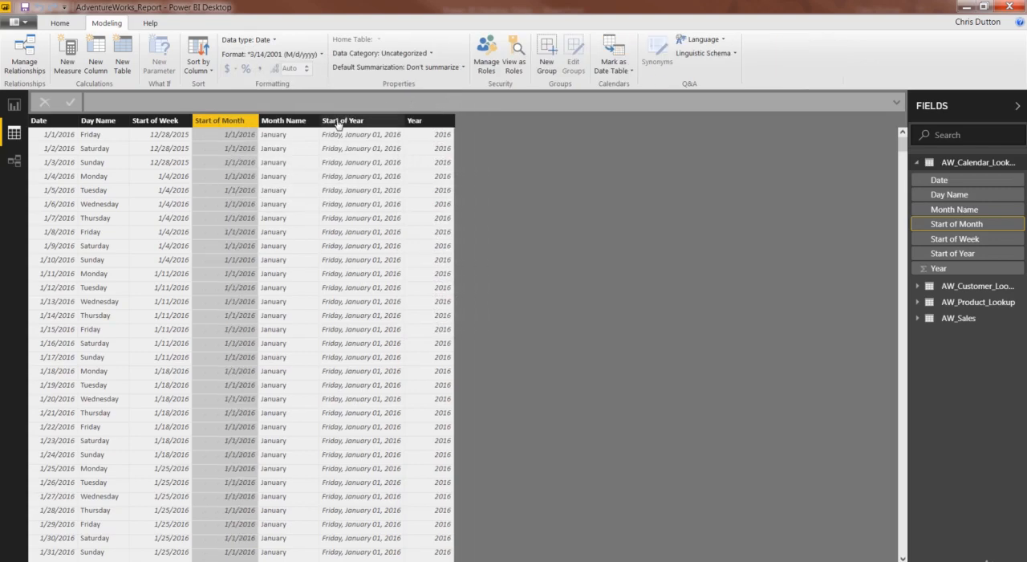
# Format the Start of Year column as *3/14/2001 (M/d/yyyy) and collapse the calendar table's field list
pyautogui.click(345, 121)
pyautogui.click(275, 53)
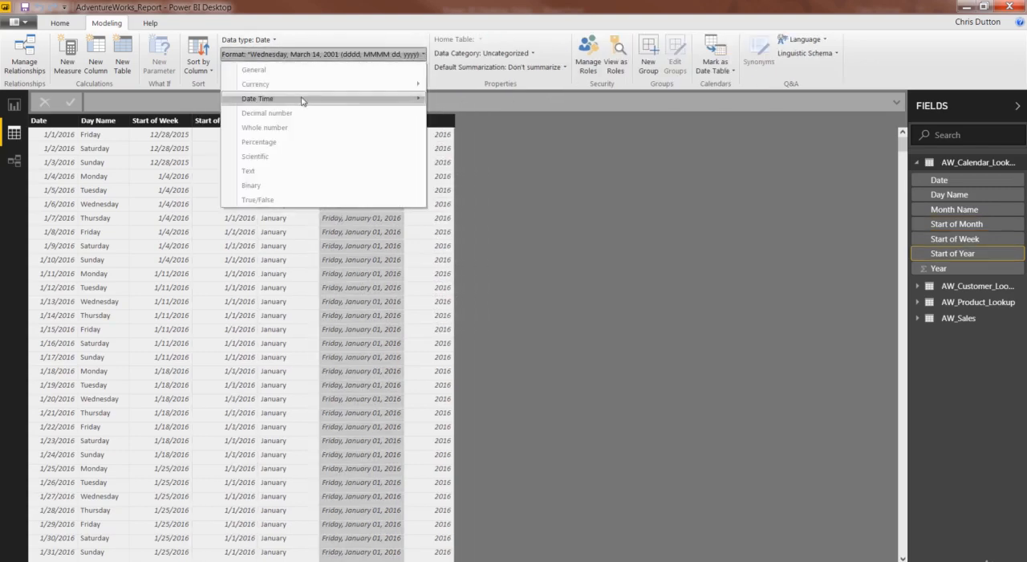
pyautogui.moveTo(300, 100)
pyautogui.click(449, 100)
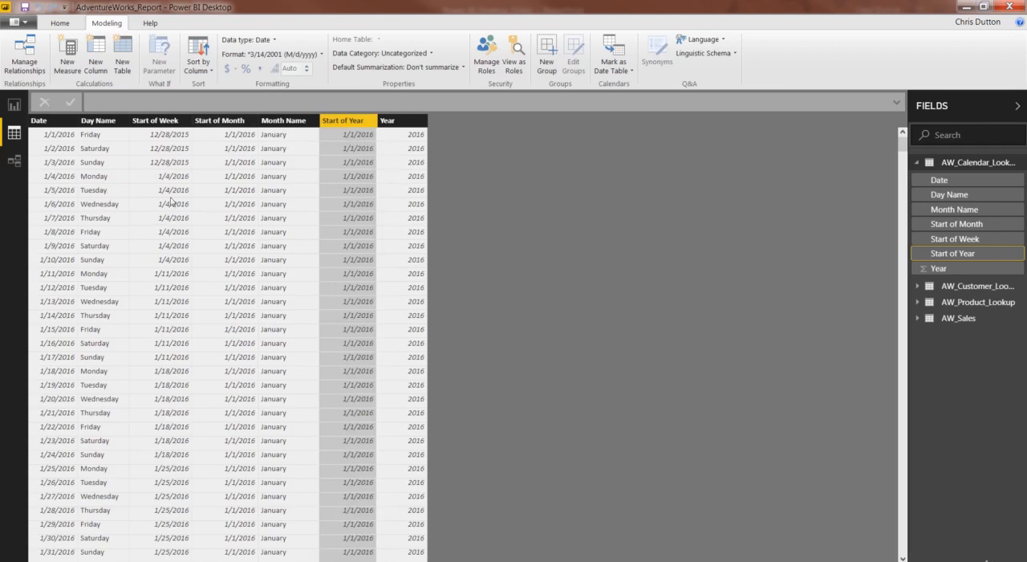
pyautogui.click(916, 162)
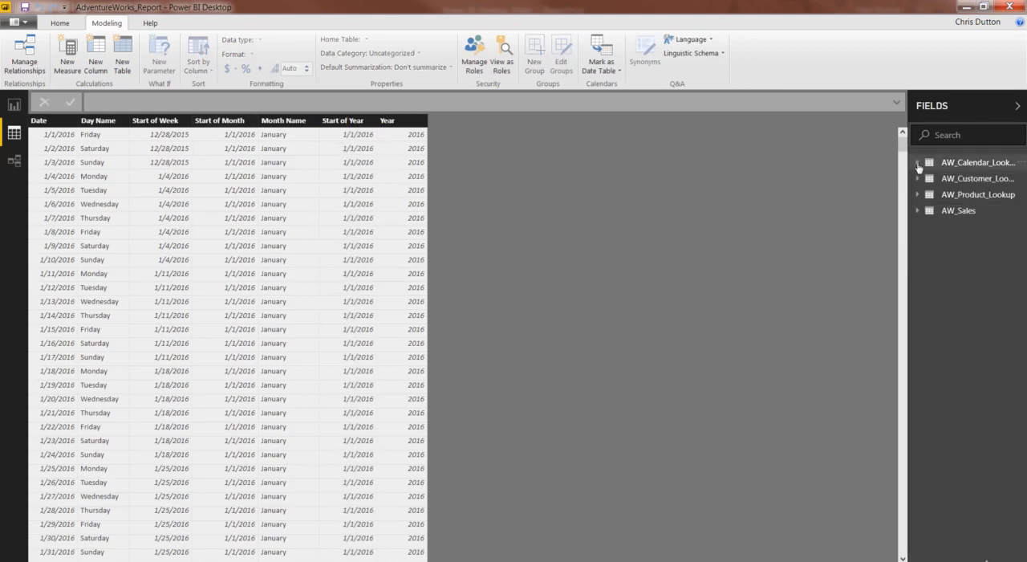
# Format the OrderDate column of the AW_Sales table as *3/14/2001 (M/d/yyyy)
pyautogui.click(962, 211)
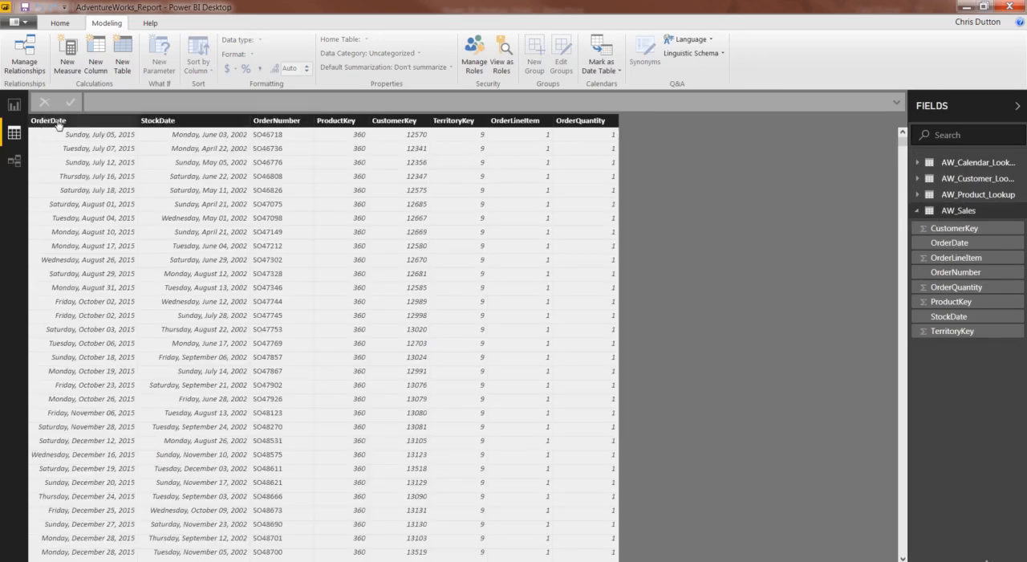
pyautogui.click(95, 125)
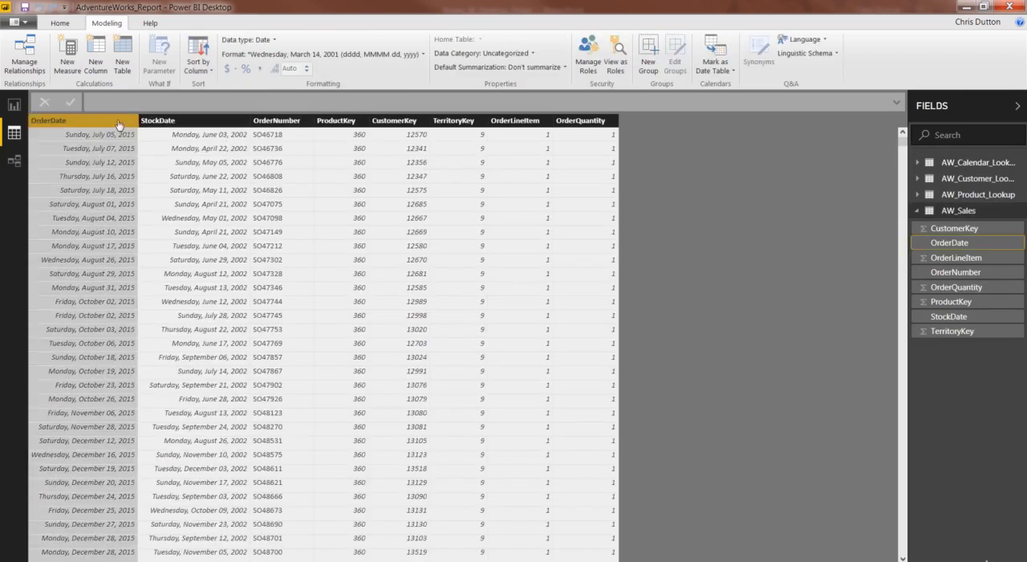
pyautogui.click(281, 54)
pyautogui.moveTo(270, 98)
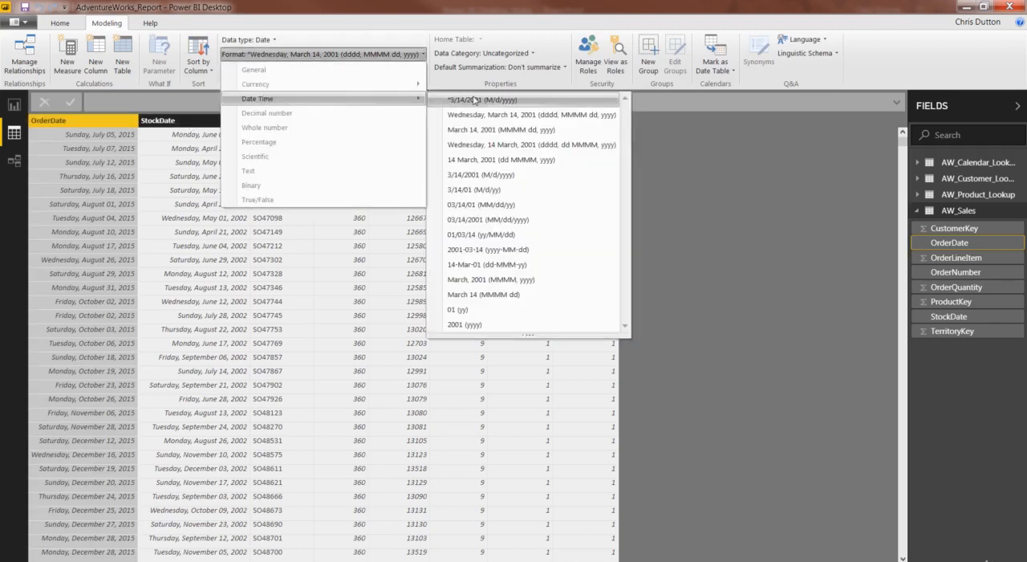
pyautogui.click(458, 99)
# Set the StockDate column's date format to *3/14/2001 (M/d/yyyy)
pyautogui.click(130, 123)
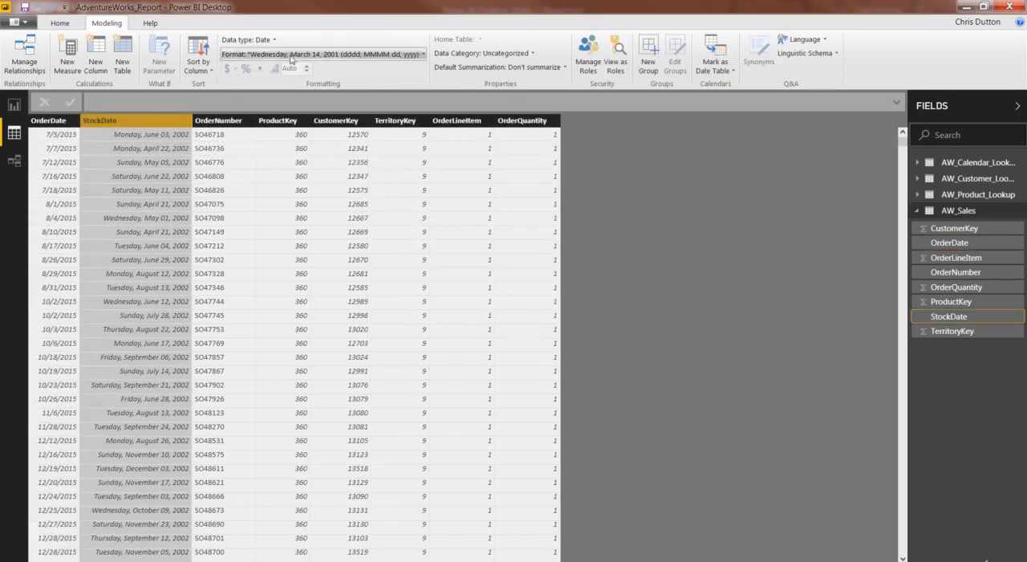
pyautogui.click(296, 54)
pyautogui.moveTo(361, 98)
pyautogui.click(465, 99)
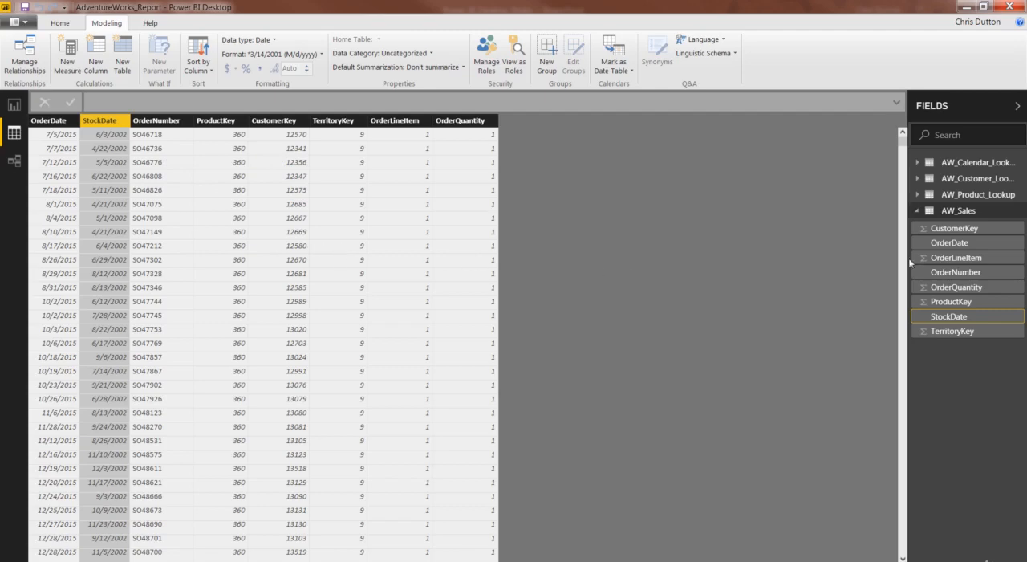
# Format the ProductCost column of the AW_Product_Lookup table as $ English (United States) currency
pyautogui.click(974, 195)
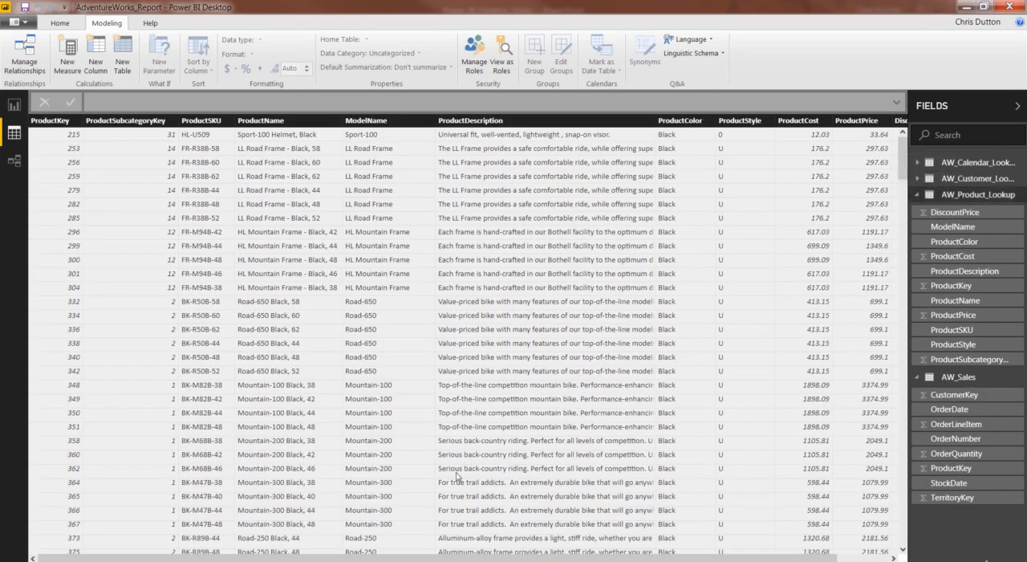
pyautogui.hscroll(1, 290, 553)
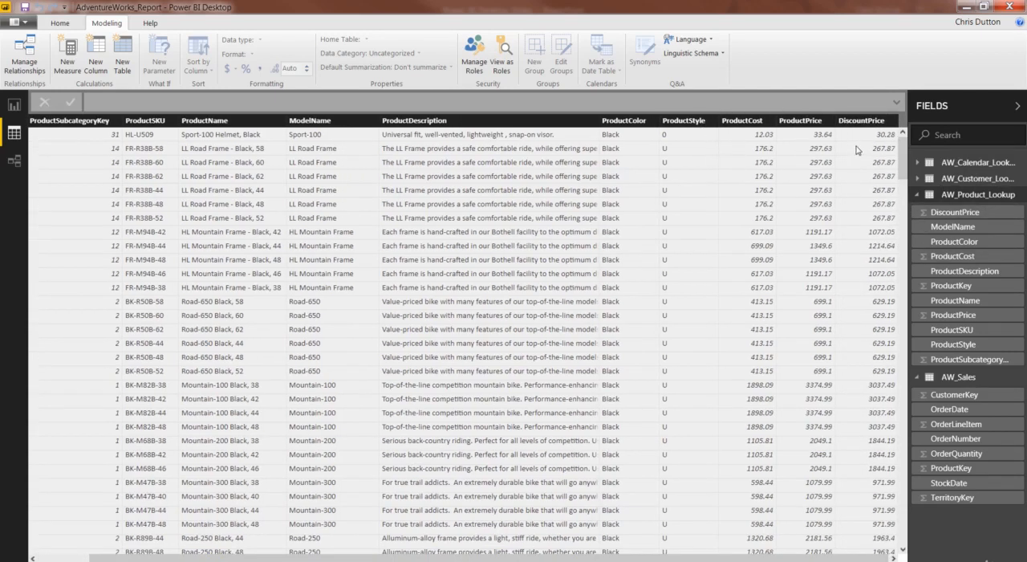
pyautogui.click(737, 124)
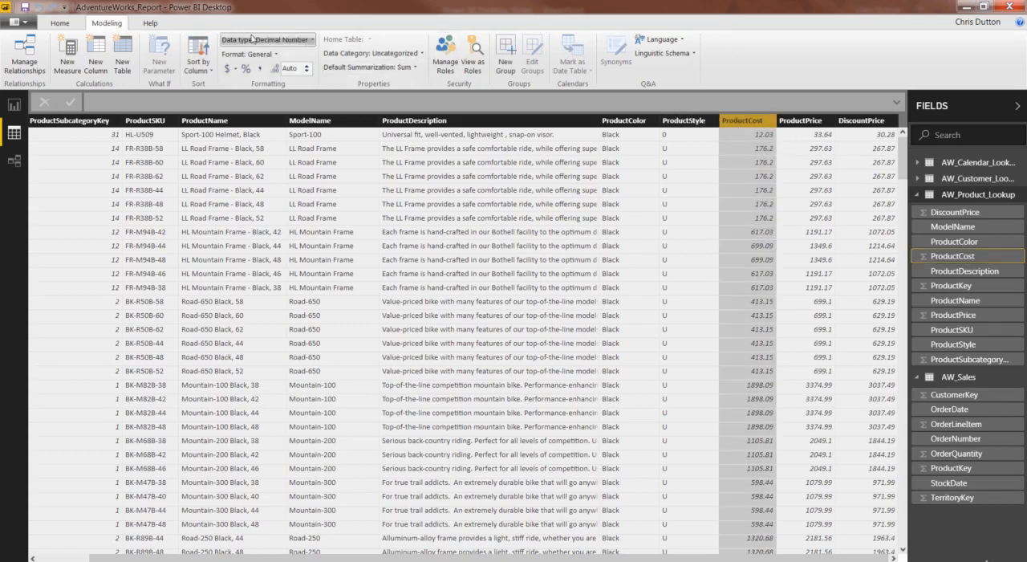
pyautogui.click(273, 55)
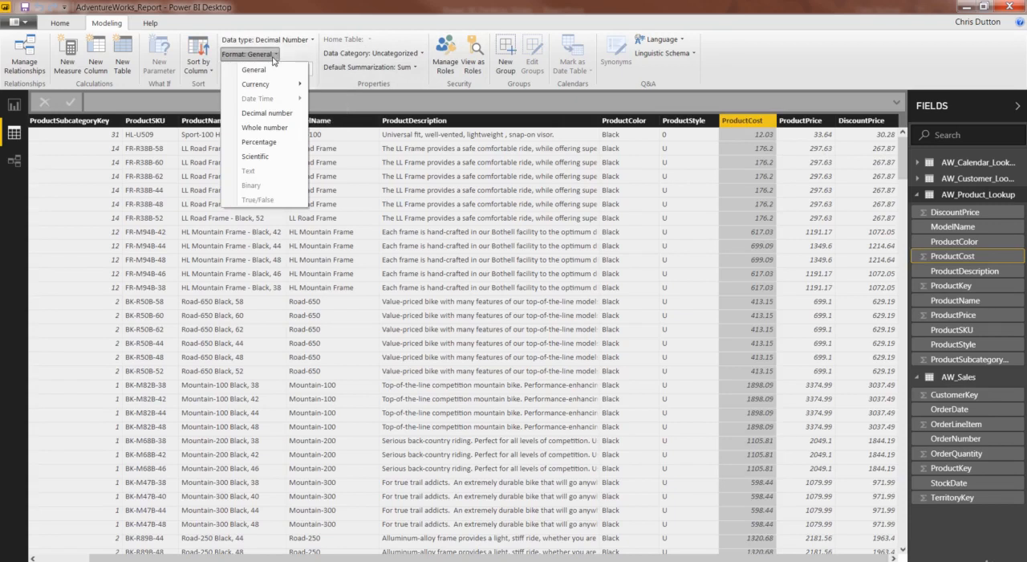
pyautogui.moveTo(268, 89)
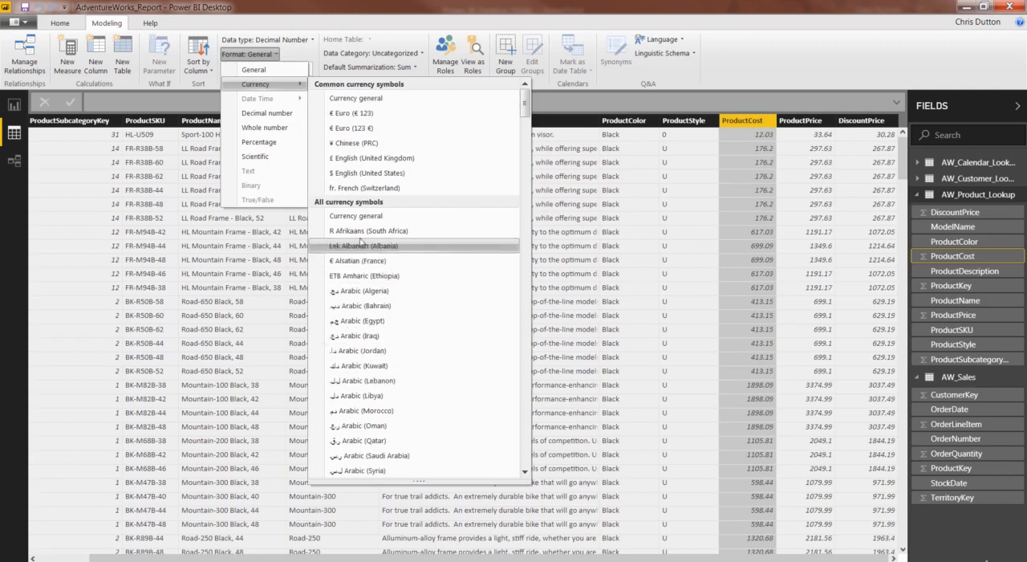
pyautogui.click(390, 178)
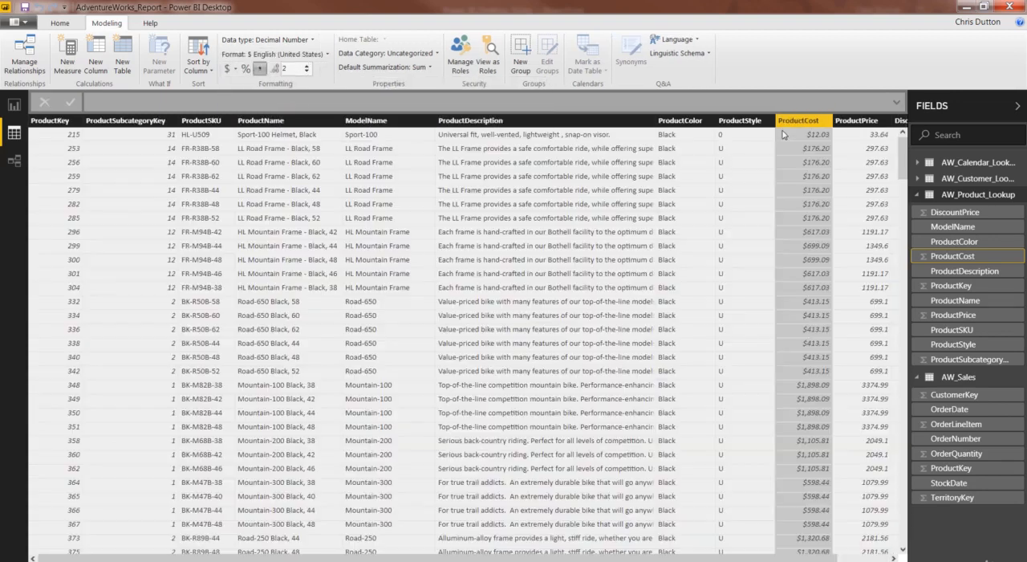
# Apply the $ English (United States) currency format to the ProductPrice and DiscountPrice columns
pyautogui.click(852, 122)
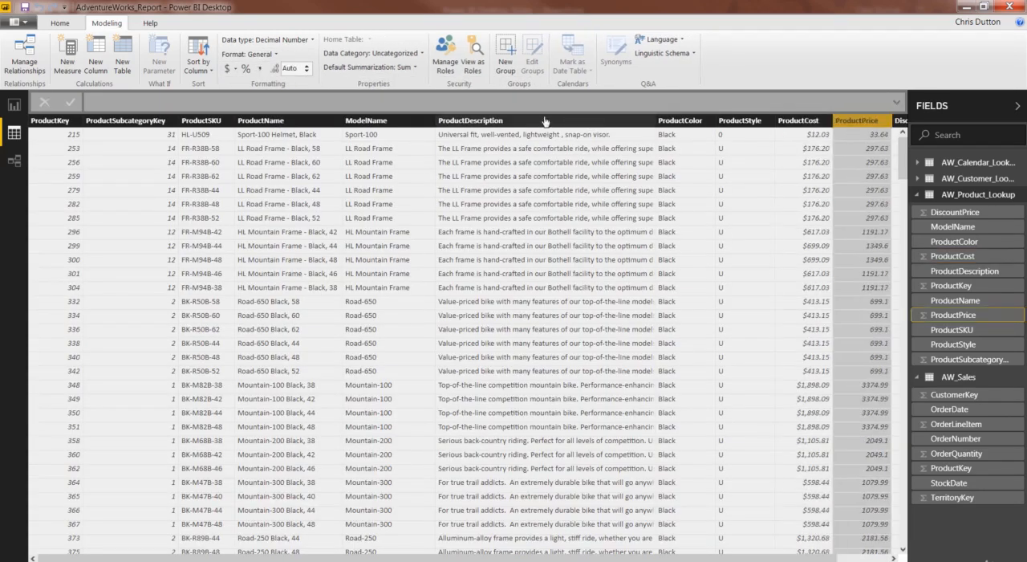
pyautogui.click(240, 55)
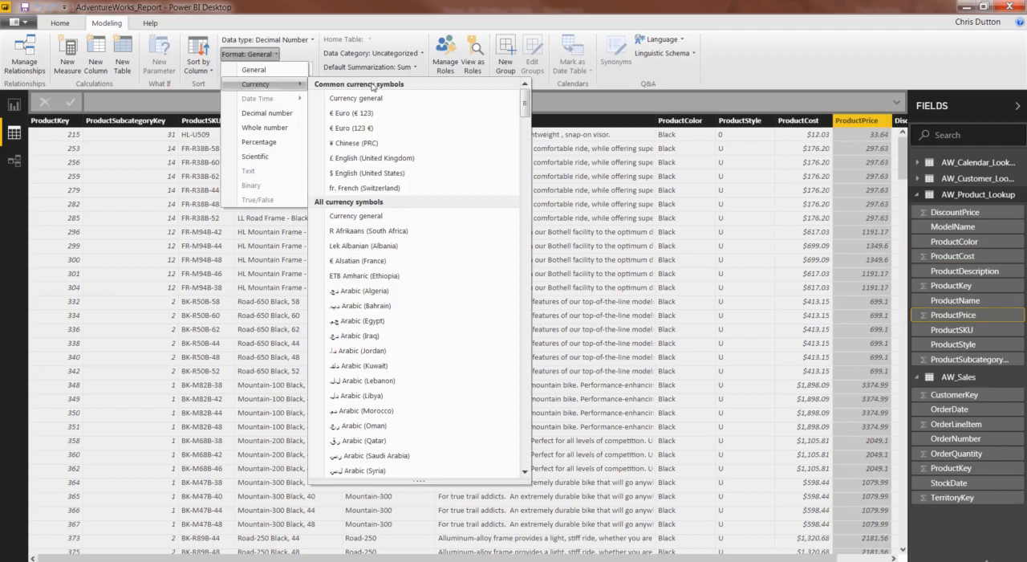
pyautogui.click(360, 174)
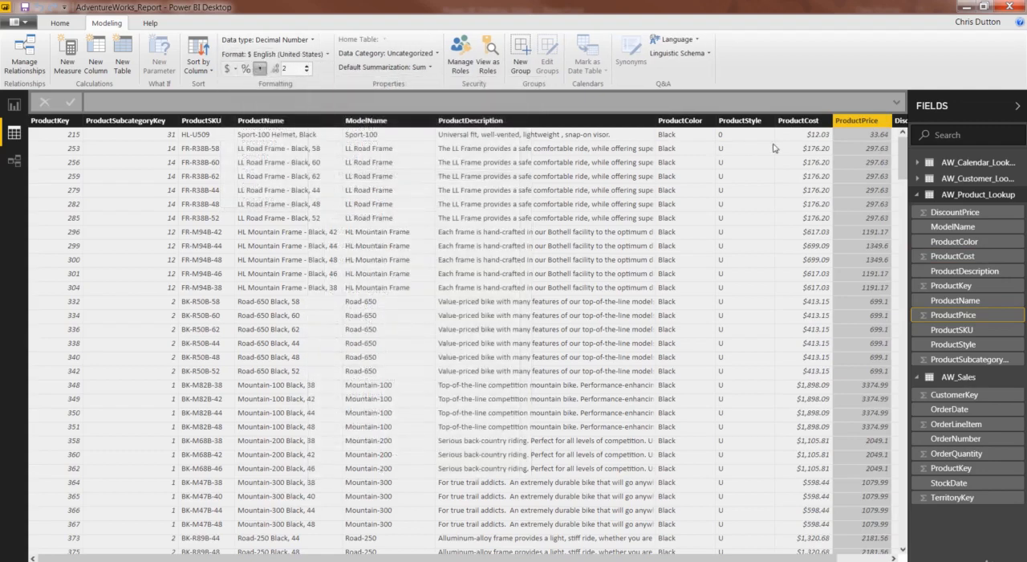
pyautogui.click(897, 121)
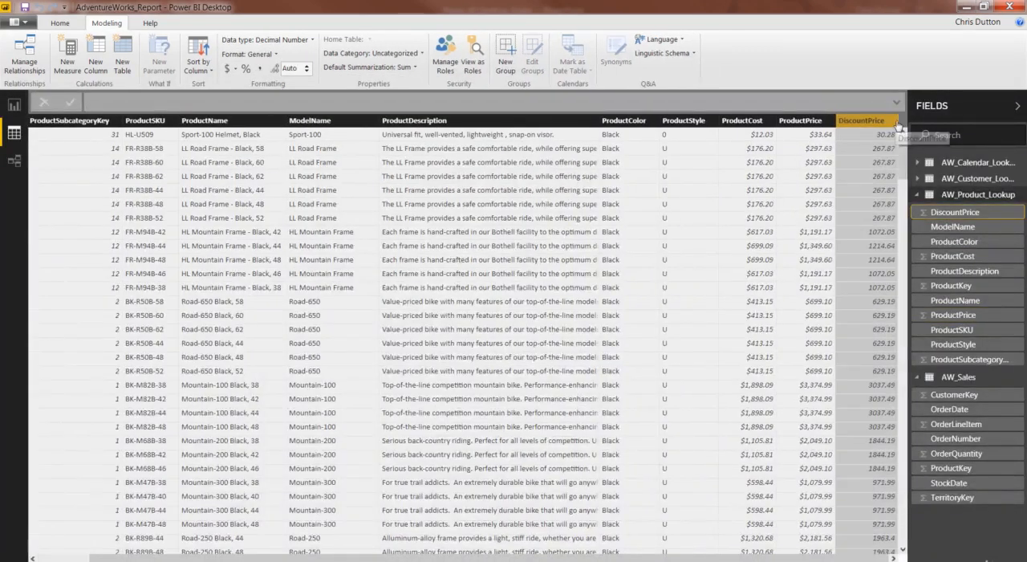
pyautogui.click(261, 55)
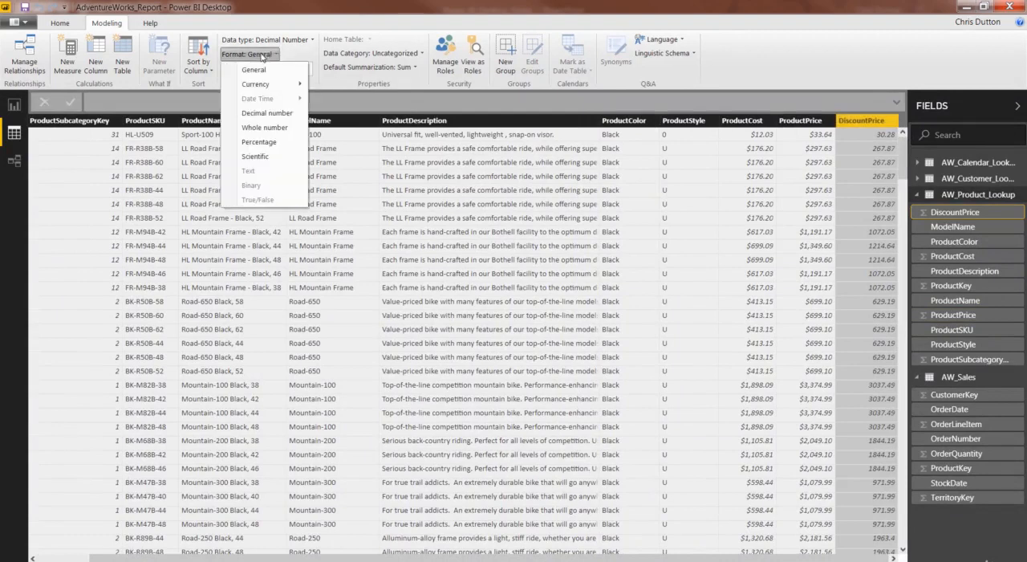
pyautogui.moveTo(265, 85)
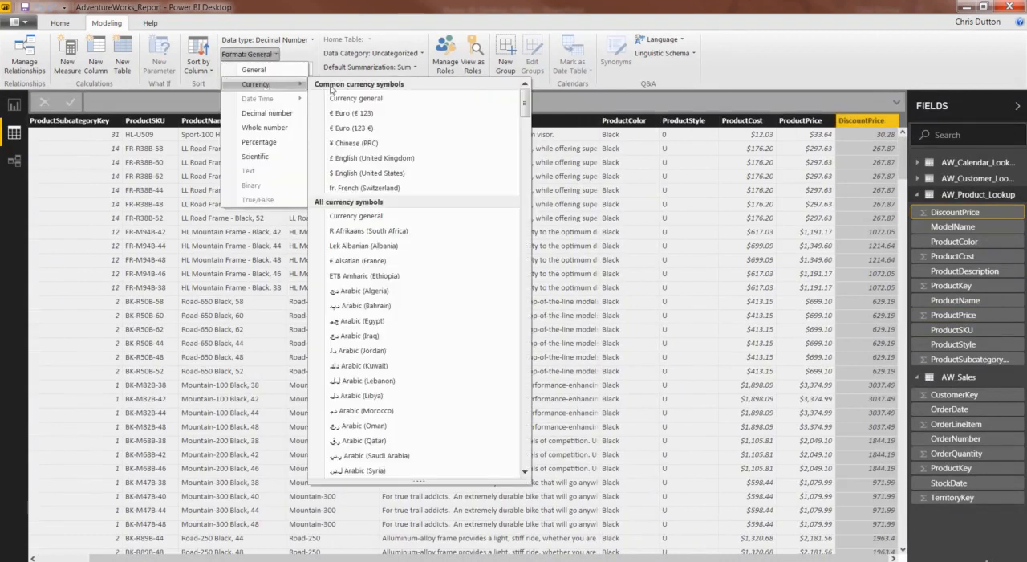
pyautogui.click(359, 174)
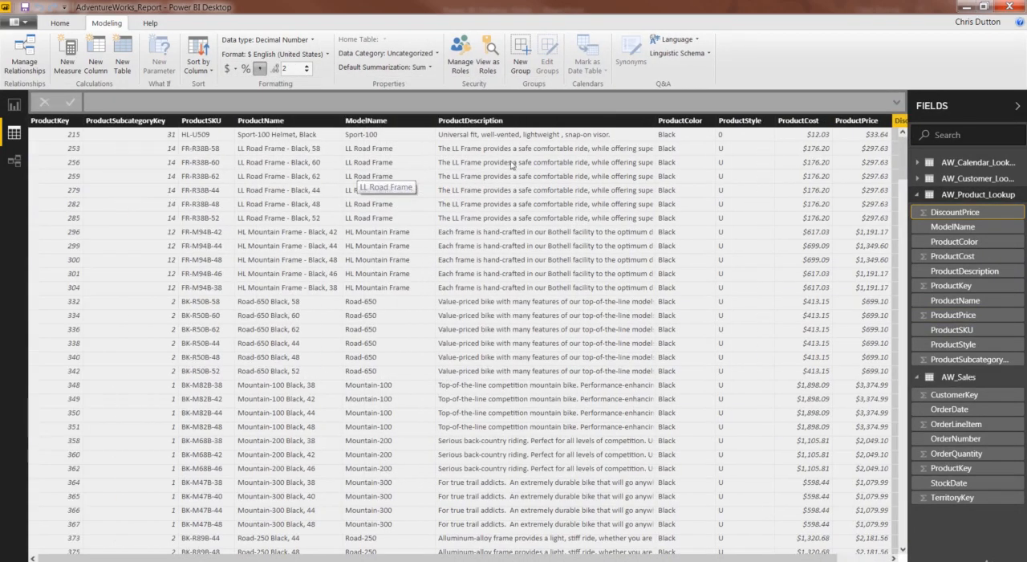
pyautogui.moveTo(702, 558); pyautogui.dragTo(768, 556)
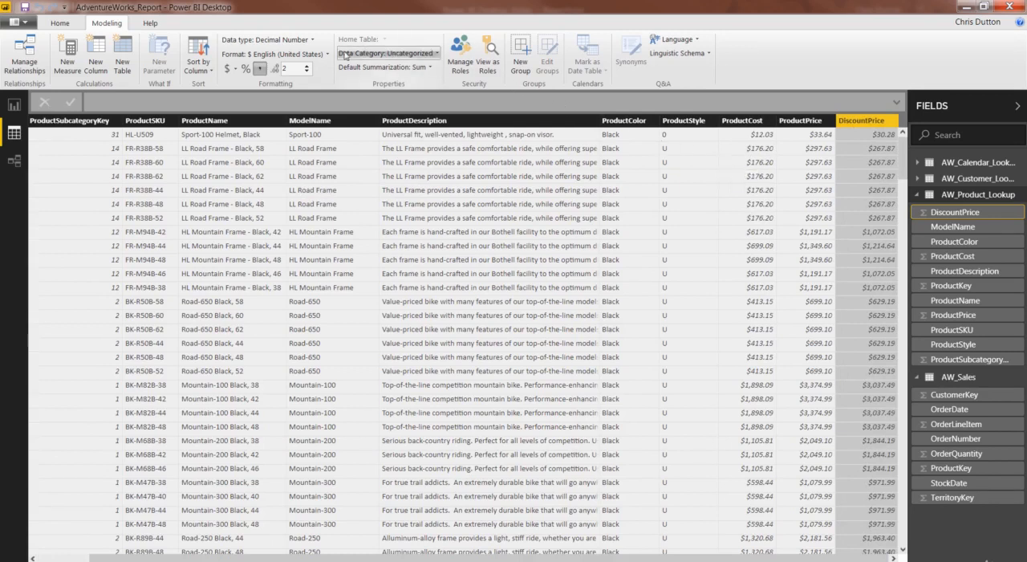
pyautogui.click(426, 54)
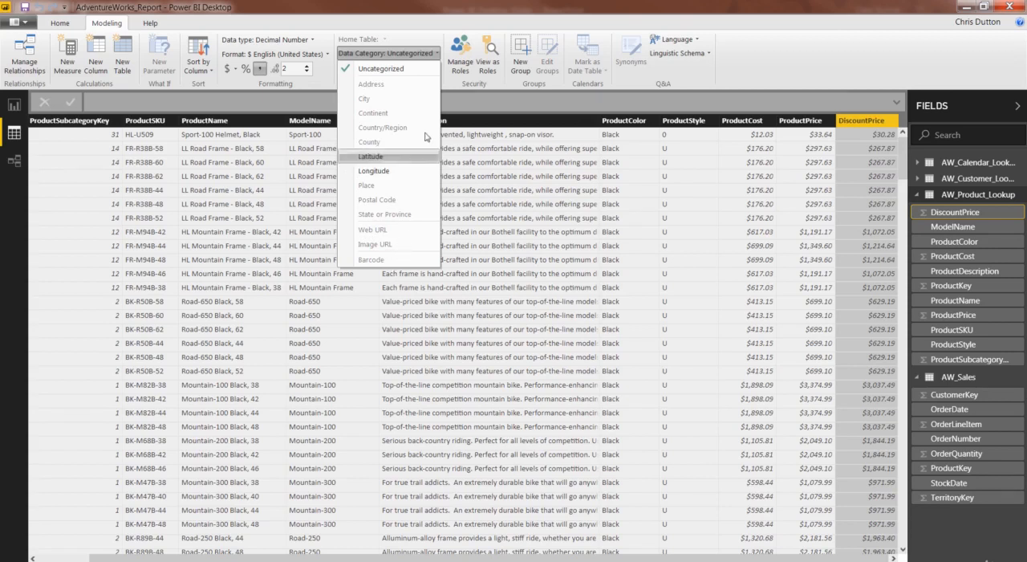
pyautogui.click(439, 54)
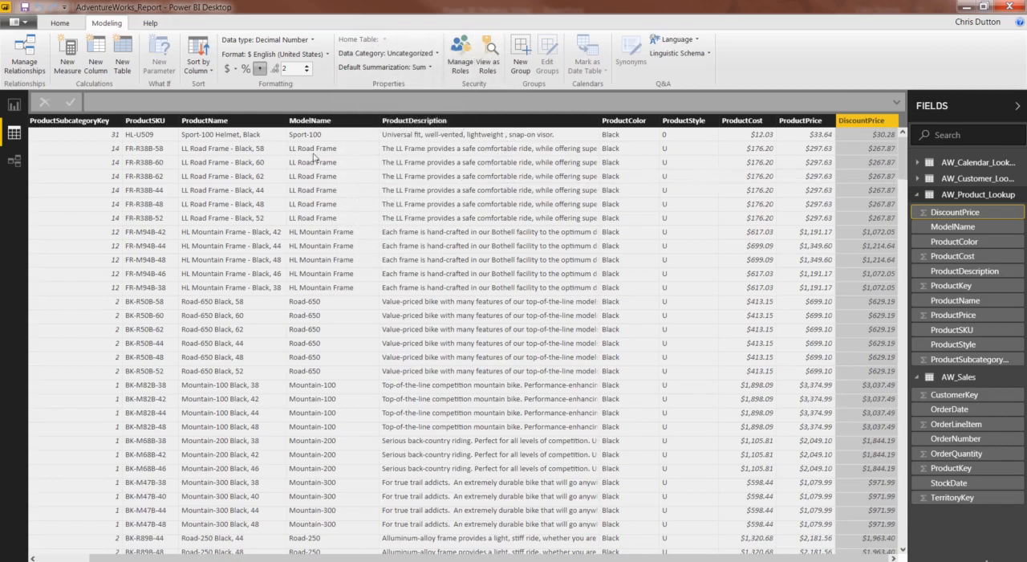
# Import the AdventureWorks_Territories CSV file from the Adventure Works folder and open it for editing in the Power Query Editor
pyautogui.click(60, 23)
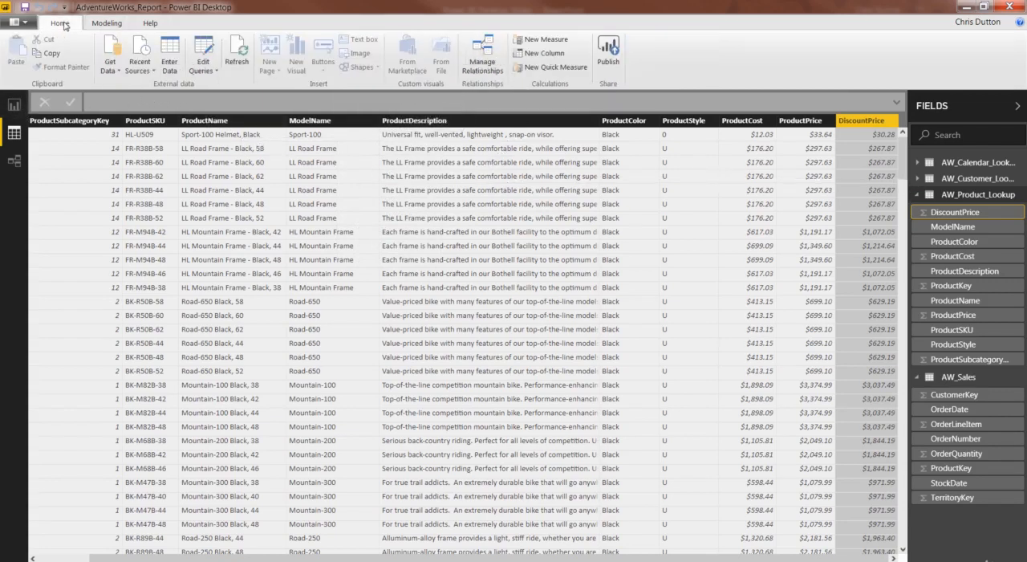
pyautogui.click(110, 67)
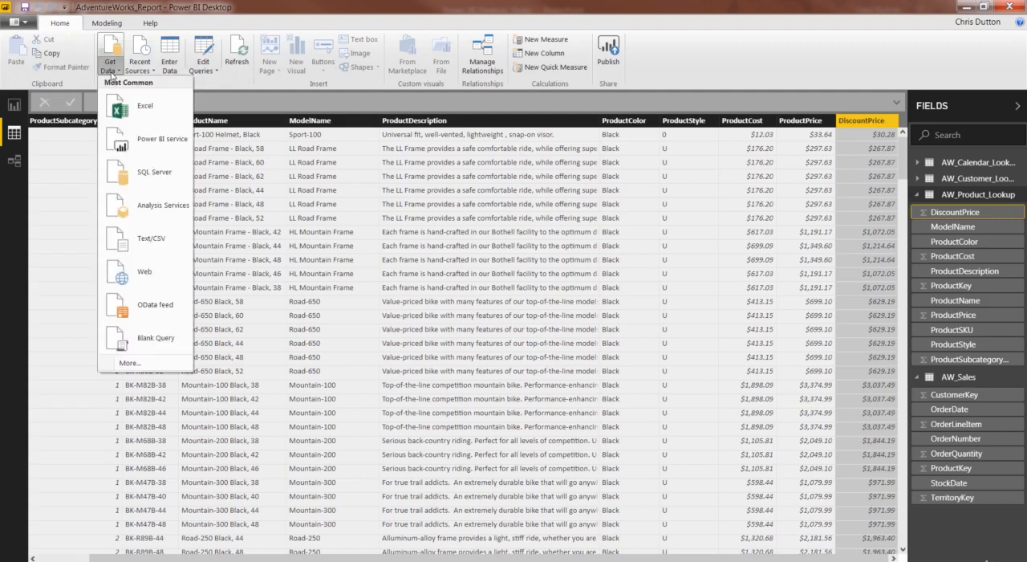
pyautogui.click(151, 239)
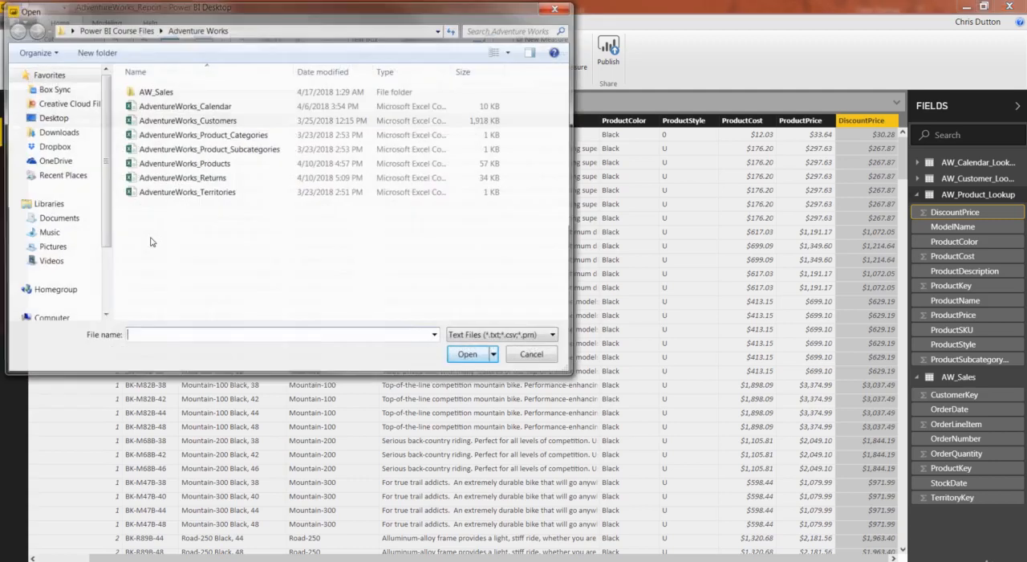
pyautogui.moveTo(214, 14); pyautogui.dragTo(269, 45)
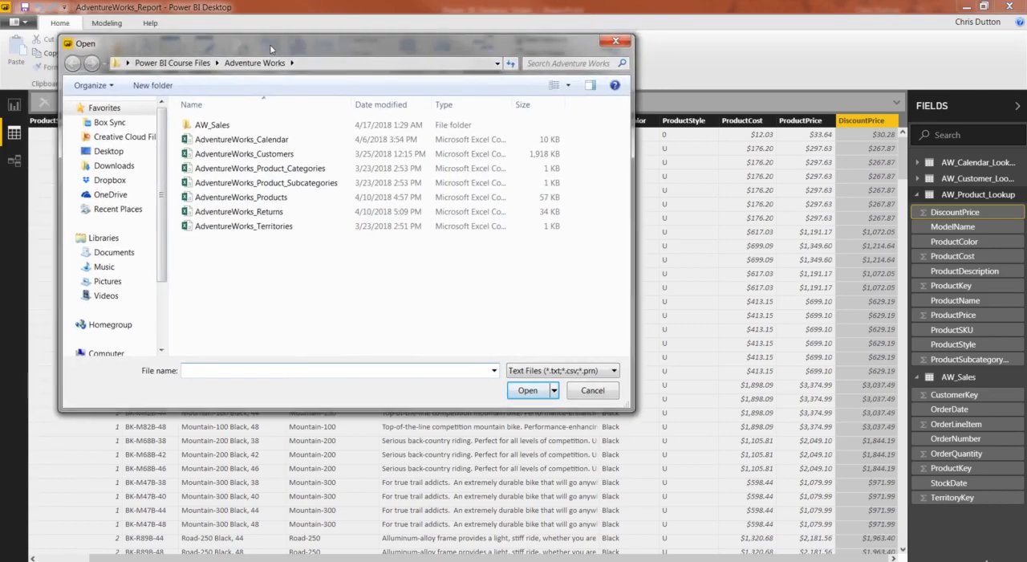
pyautogui.click(260, 228)
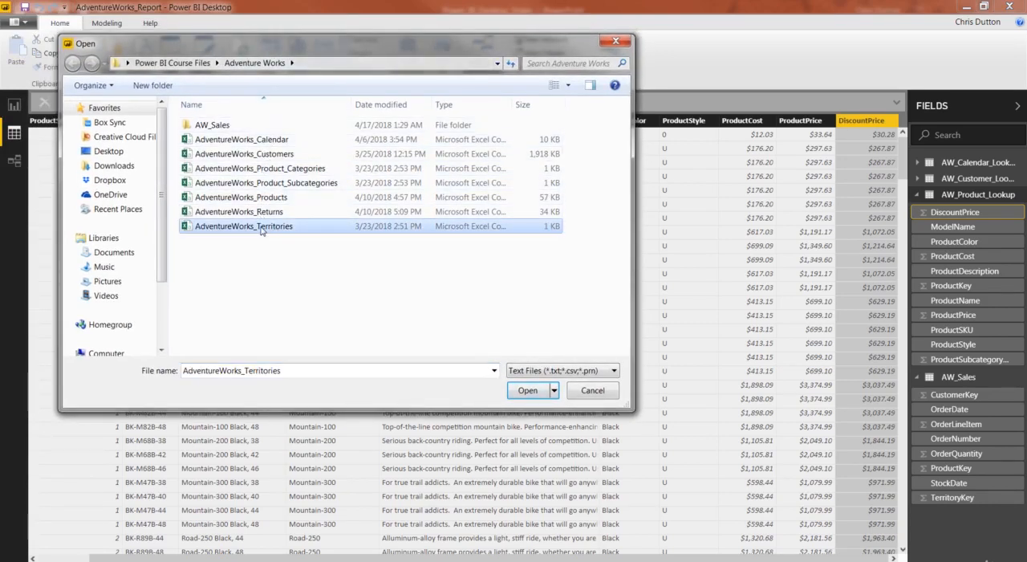
pyautogui.doubleClick(260, 228)
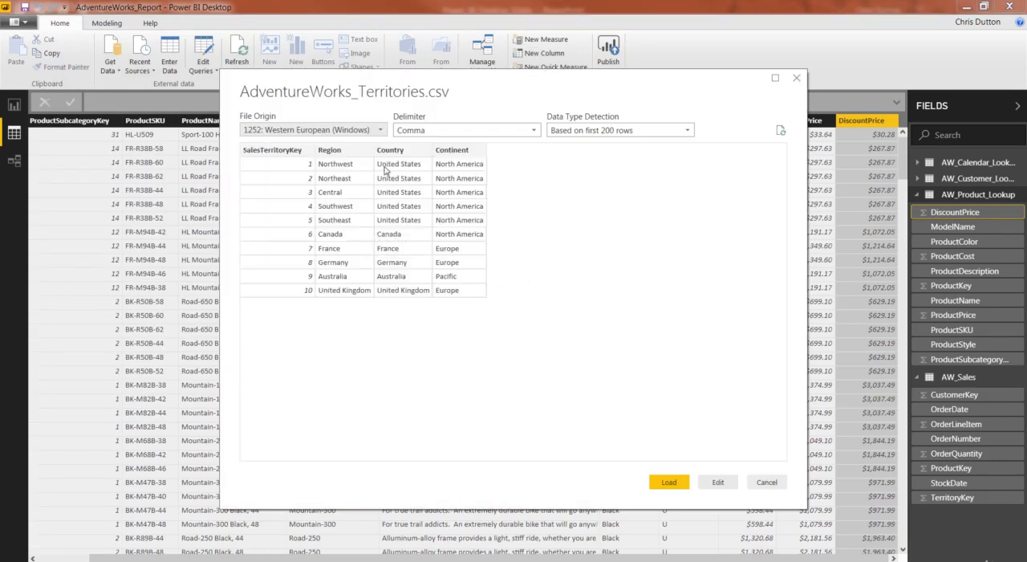
pyautogui.click(718, 481)
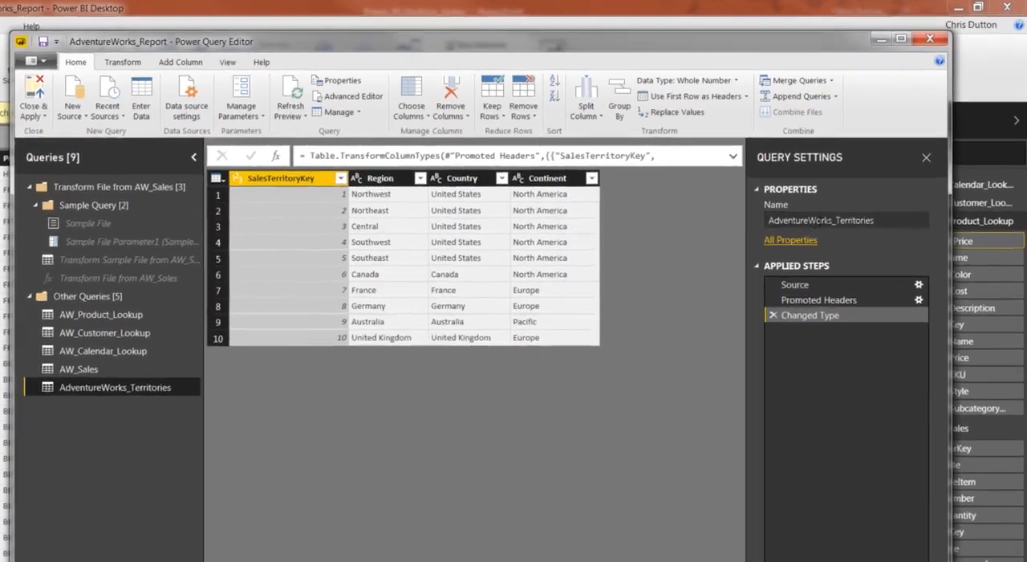
# Rename the territories query as AW_Territories_Lookup, and apply the query changes to load it into the data model
pyautogui.moveTo(831, 222); pyautogui.dragTo(769, 223)
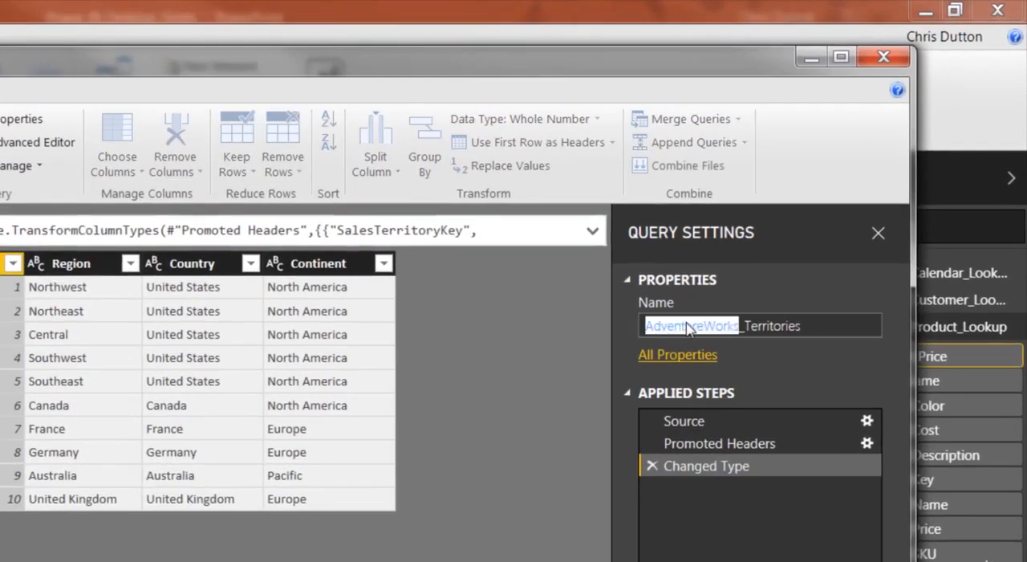
pyautogui.write('AW')
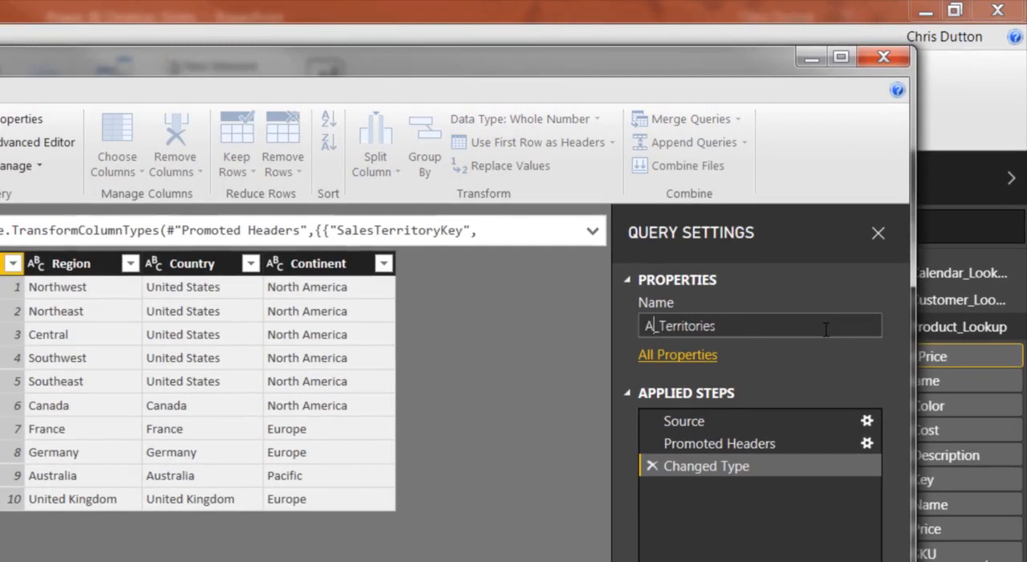
pyautogui.press('Right')
pyautogui.press('Right')
pyautogui.press('Right')
pyautogui.press('Right')
pyautogui.press('Right')
pyautogui.press('Right')
pyautogui.press('Right')
pyautogui.press('Right')
pyautogui.press('Right')
pyautogui.press('Right')
pyautogui.press('Right')
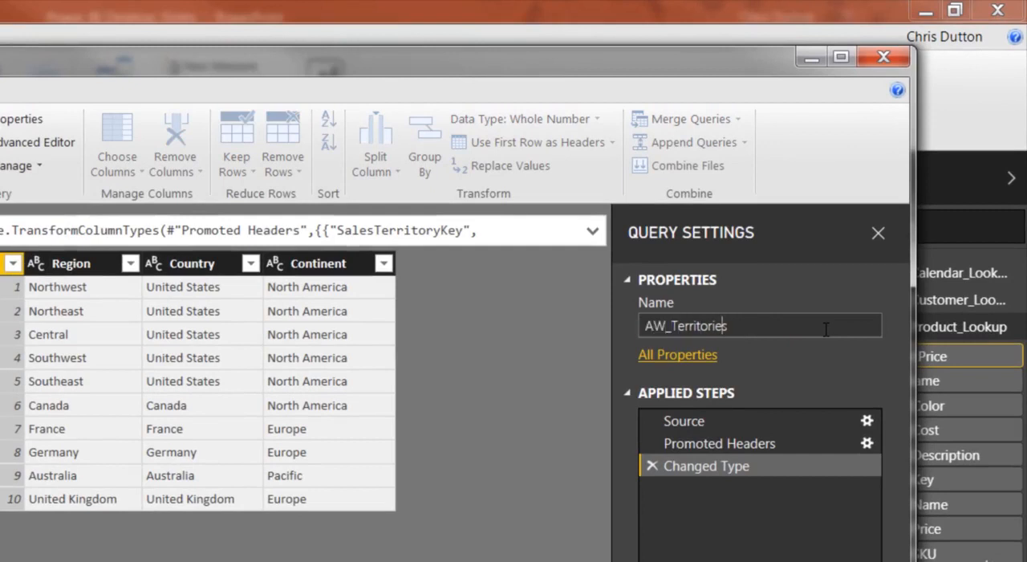
pyautogui.write('_Lookup')
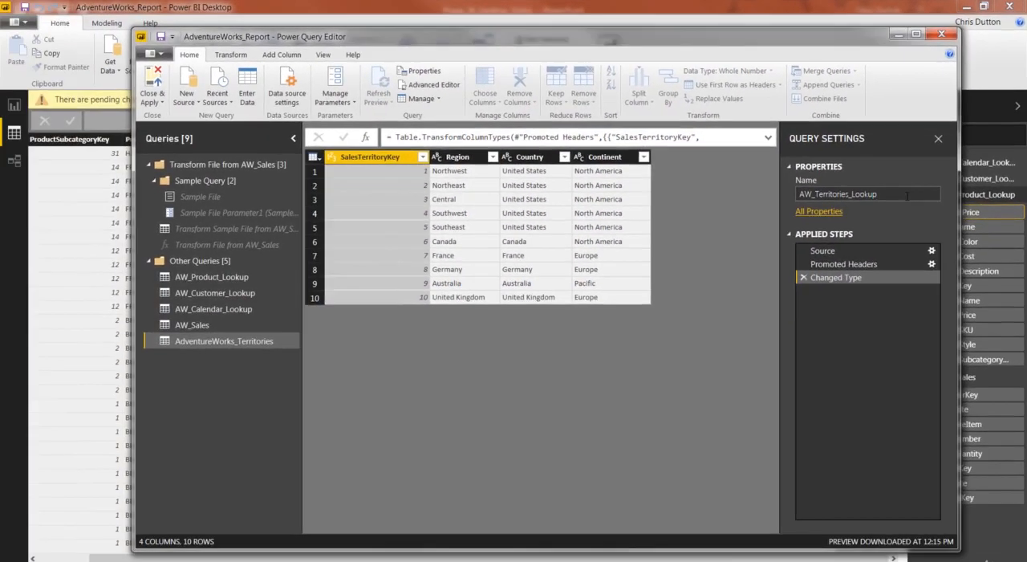
pyautogui.press('Return')
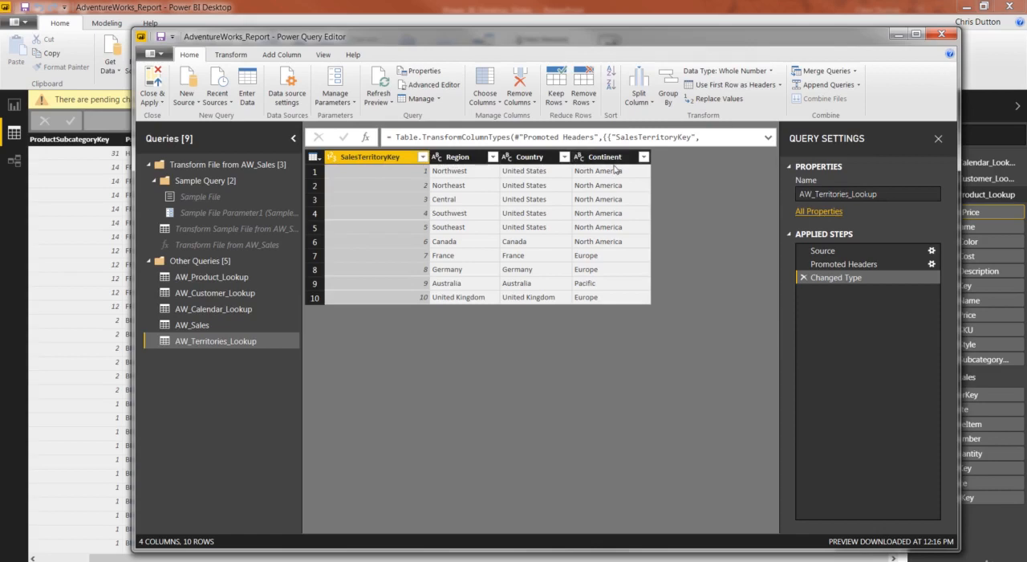
pyautogui.click(152, 82)
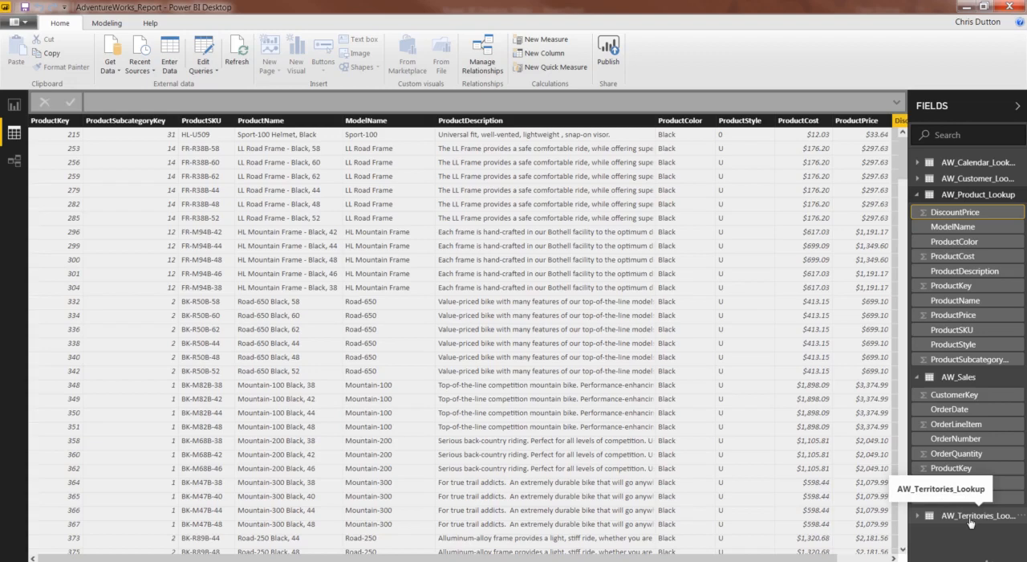
# Display the AW_Territories_Lookup table's data and set the data category of its Country column to Country/Region
pyautogui.click(918, 198)
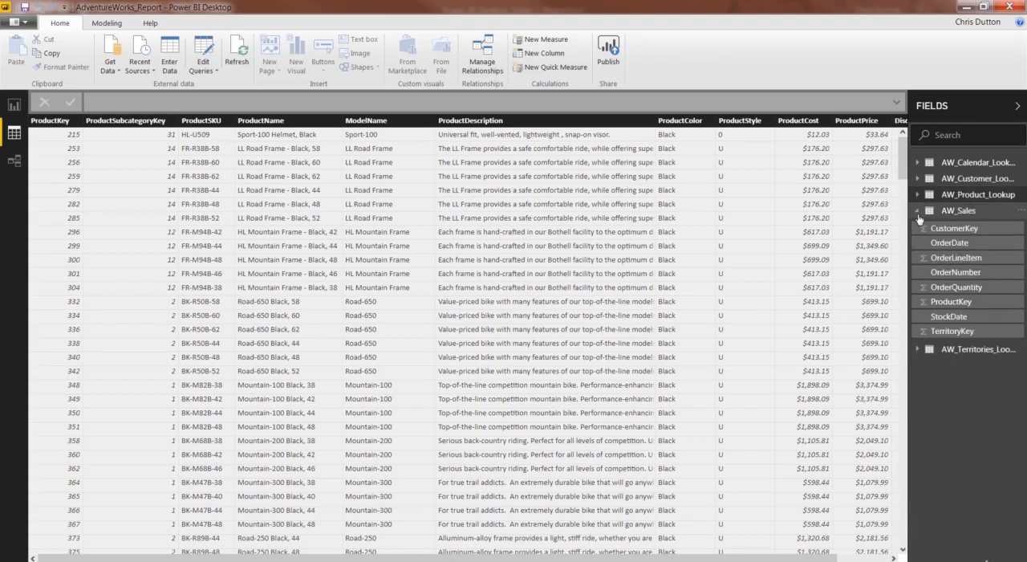
pyautogui.click(918, 211)
pyautogui.click(978, 229)
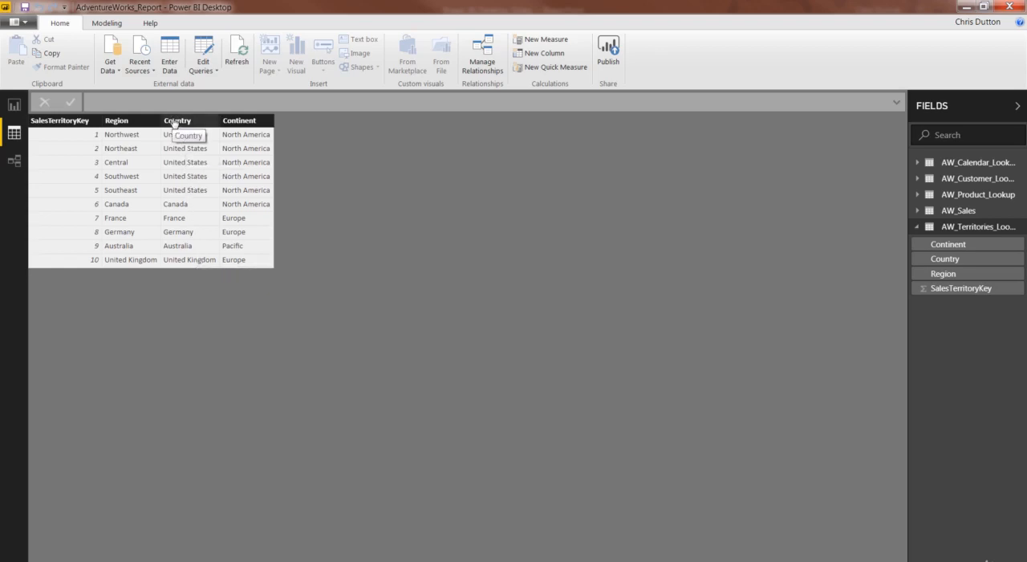
pyautogui.click(102, 23)
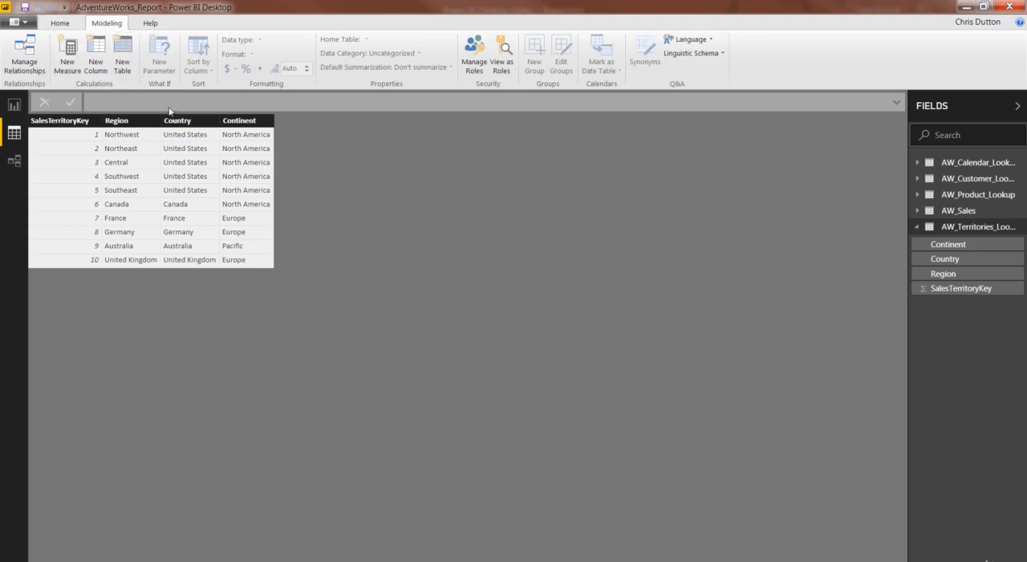
pyautogui.click(198, 123)
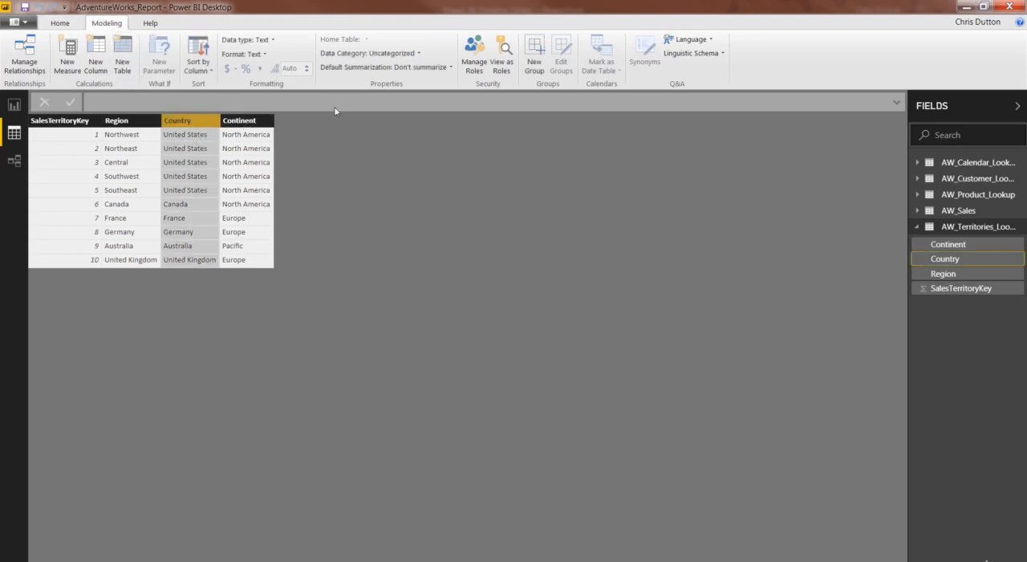
pyautogui.click(417, 55)
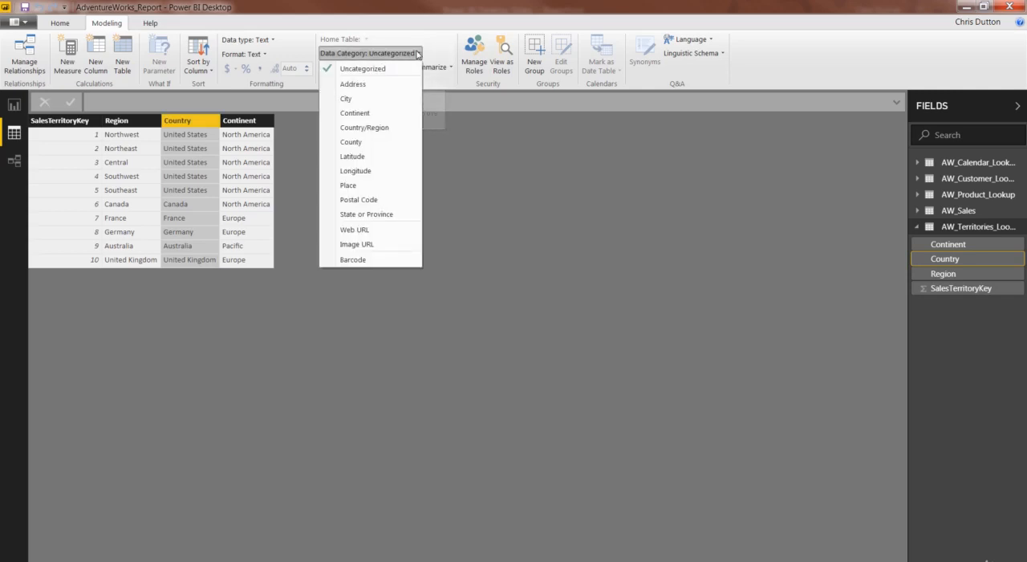
pyautogui.click(386, 128)
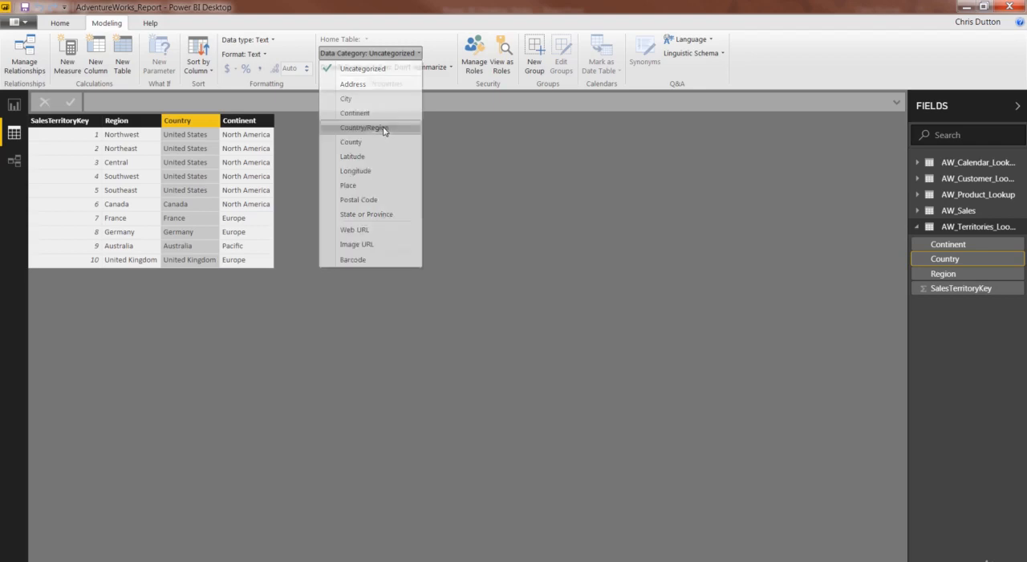
# Set the data category of the Continent column in the AW_Territories_Lookup table to Continent
pyautogui.click(237, 123)
pyautogui.click(410, 54)
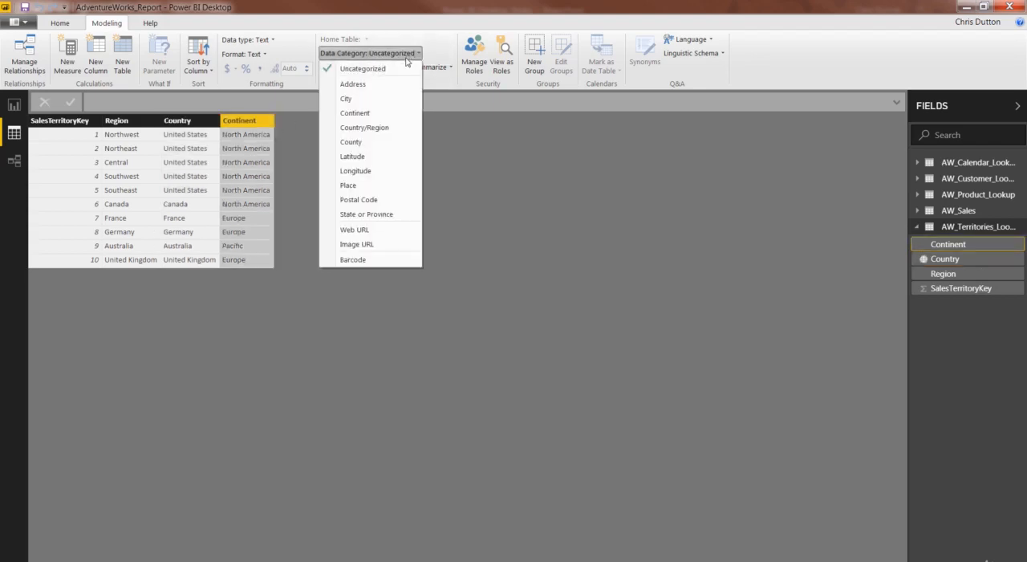
pyautogui.click(371, 114)
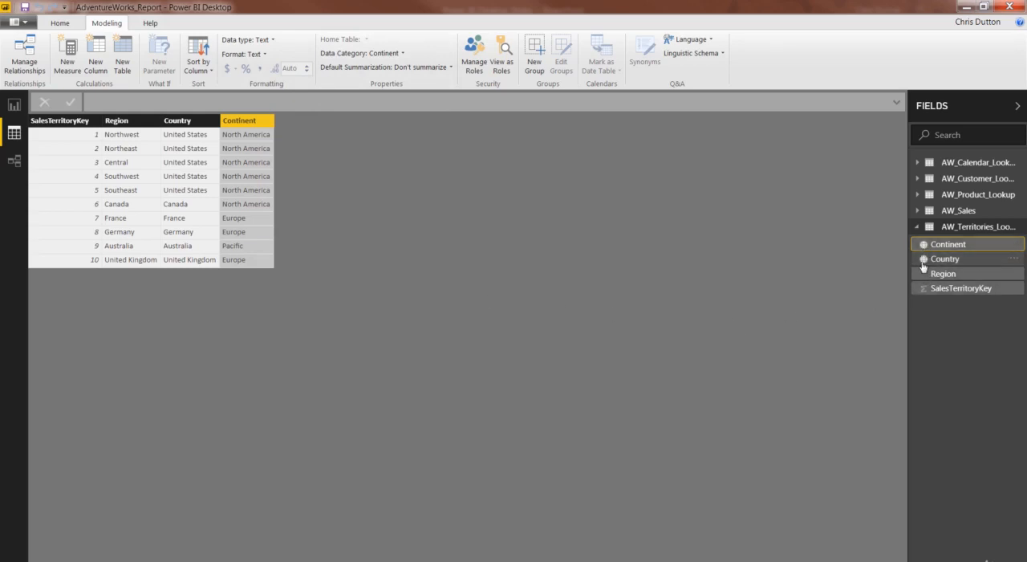
# View the AW_Sales table's data and the model's relationship diagram, and save the report
pyautogui.click(938, 210)
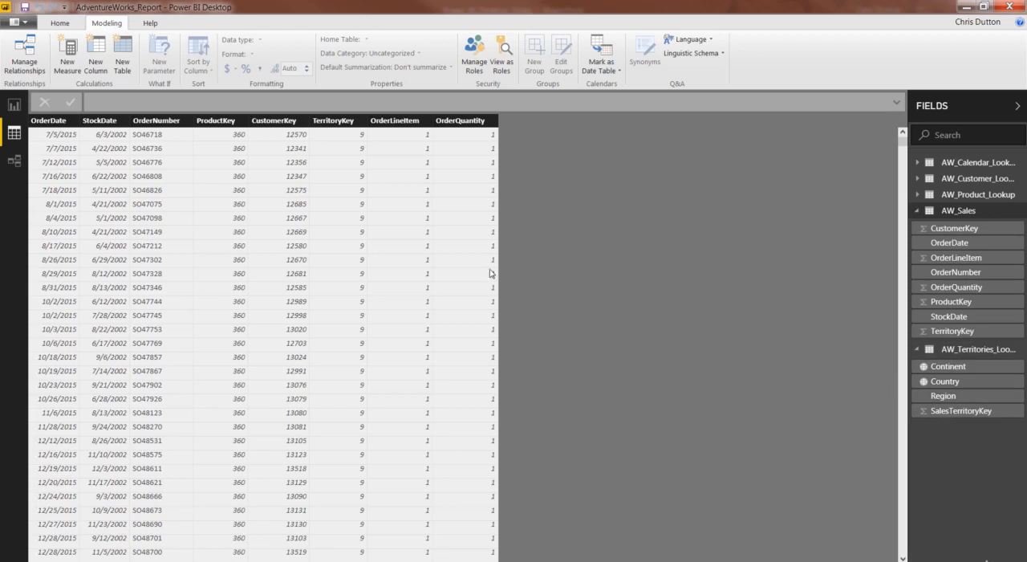
pyautogui.click(15, 162)
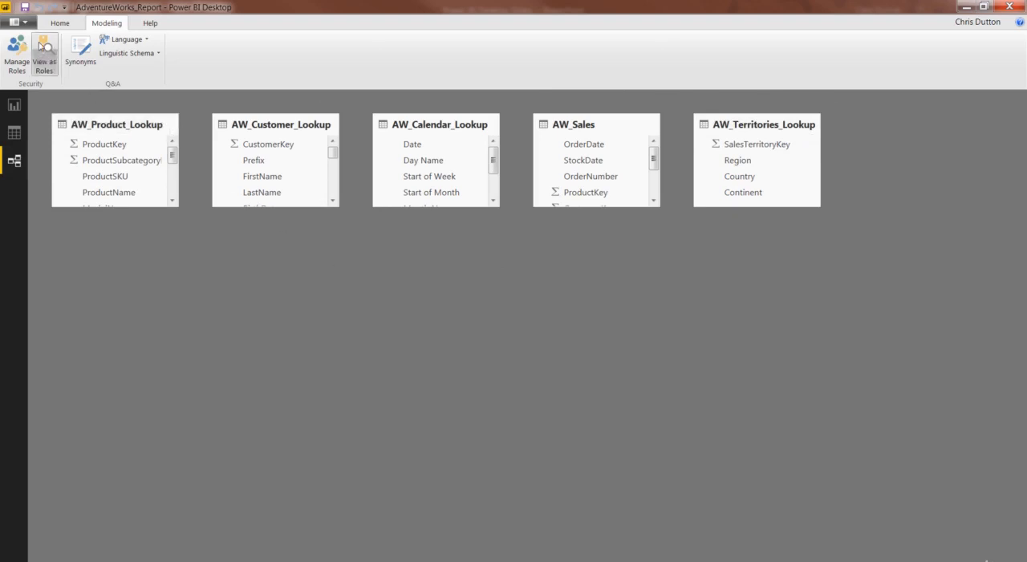
pyautogui.click(25, 7)
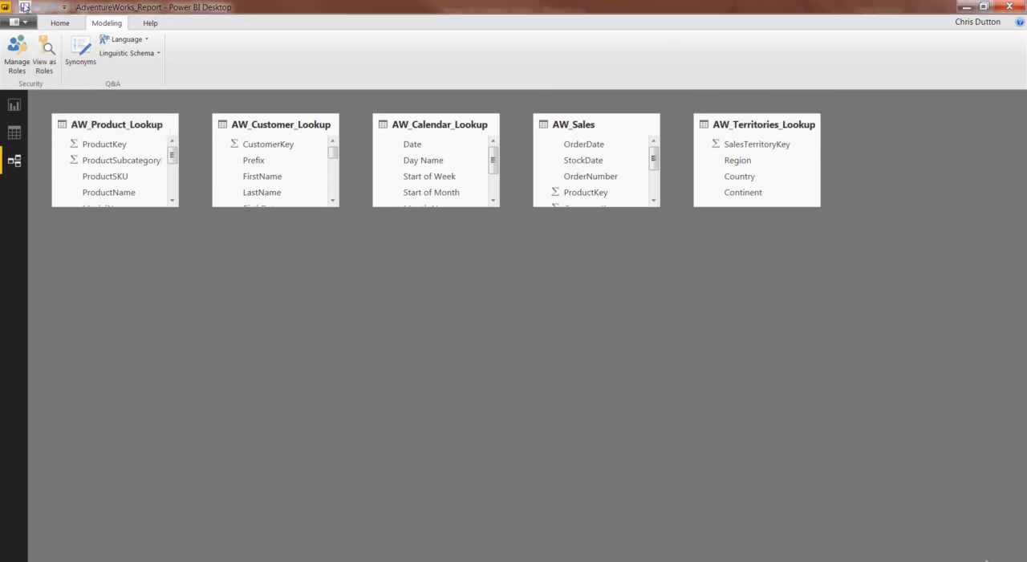